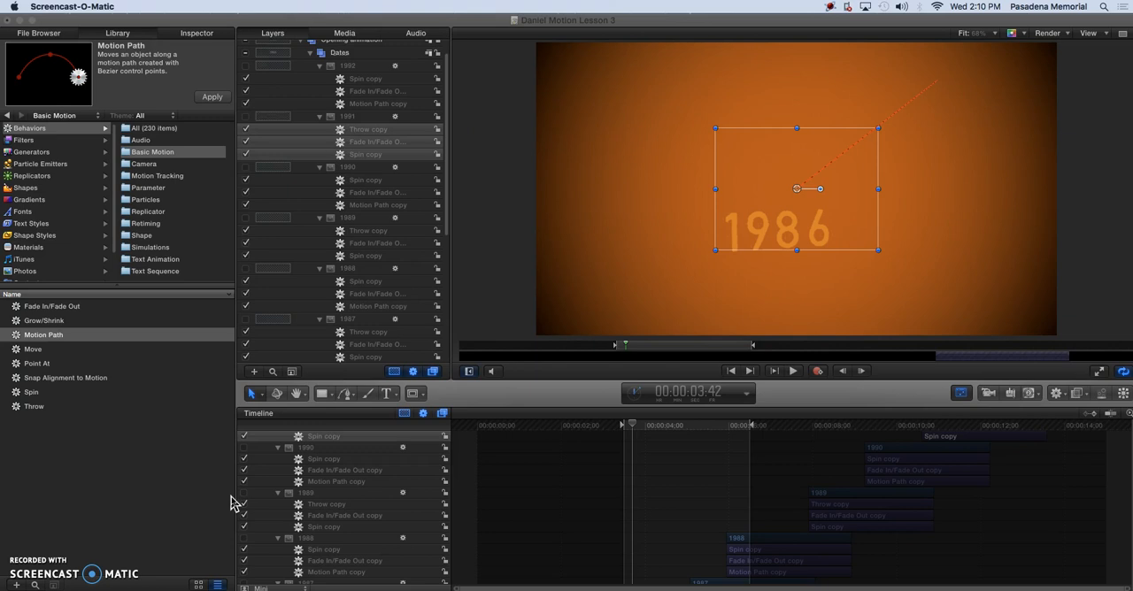
Delete the Throw, Fade In/Fade Out and Spin copies from the 1991 layer and reset the play range to the full project
click(245, 71)
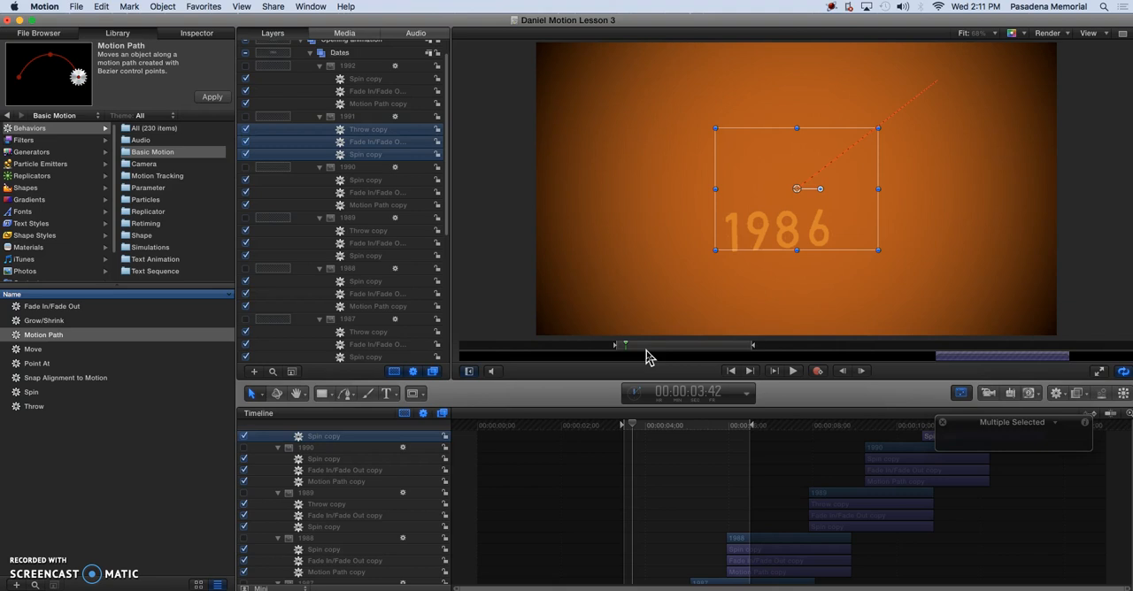
key(BackSpace)
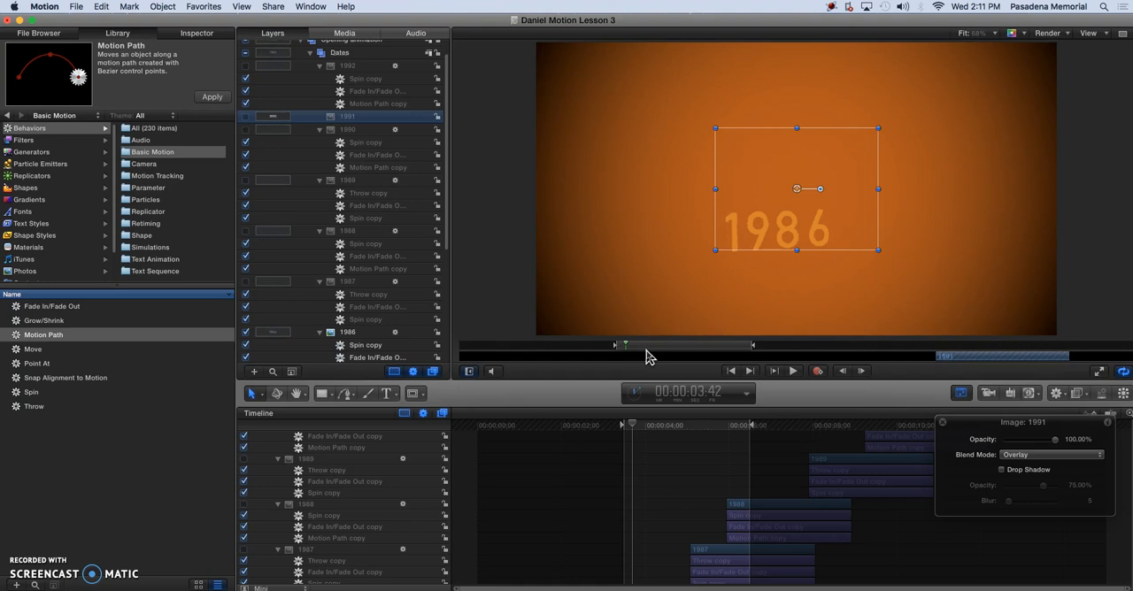
click(534, 436)
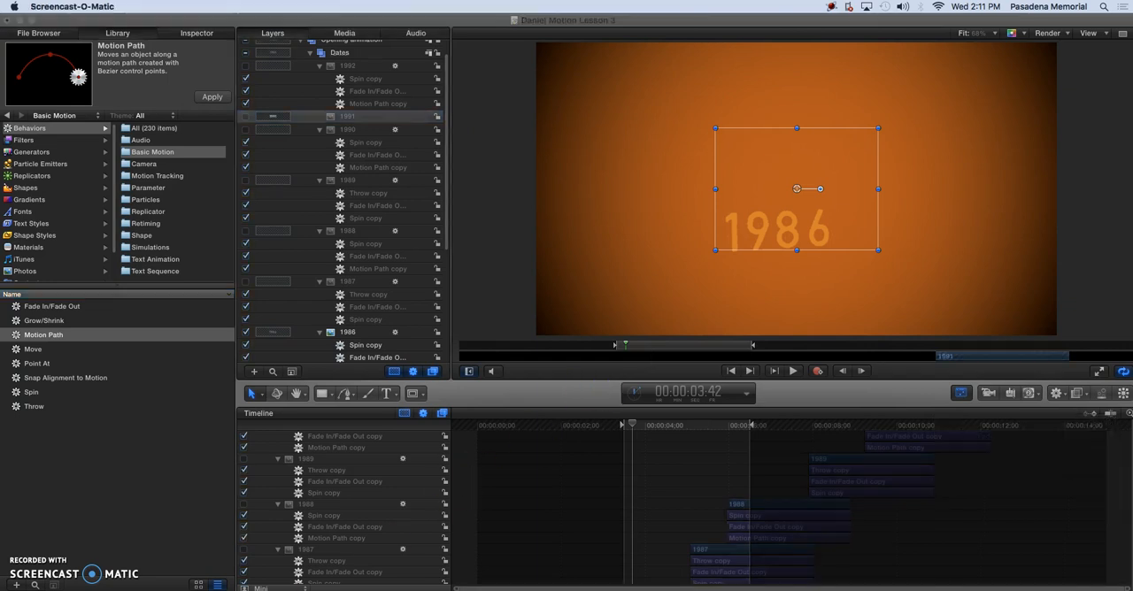
drag(594, 352, 664, 350)
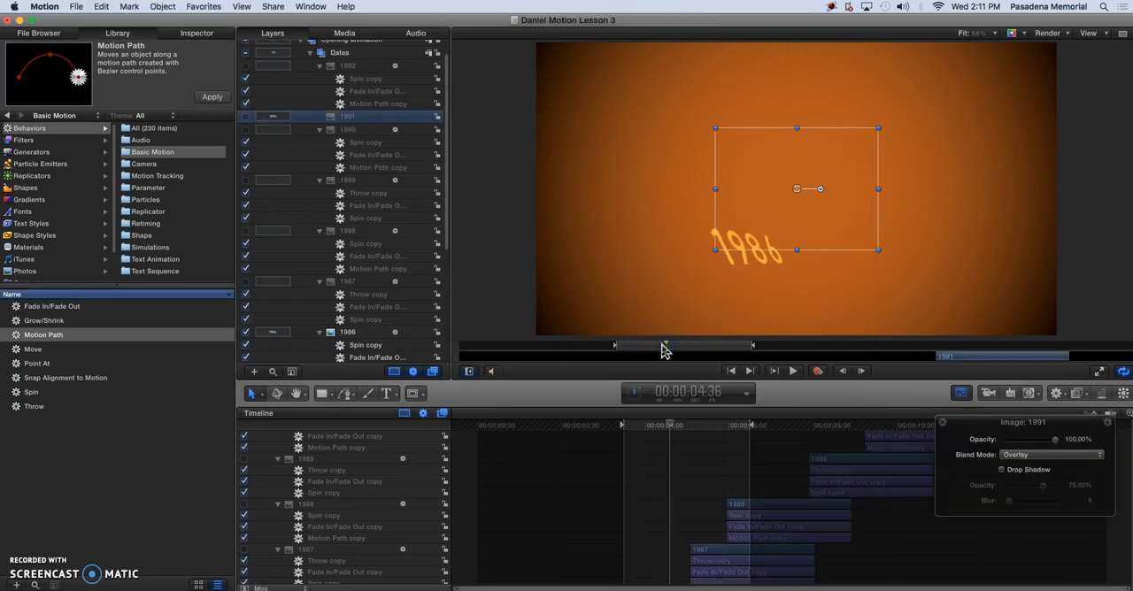
key(alt+x)
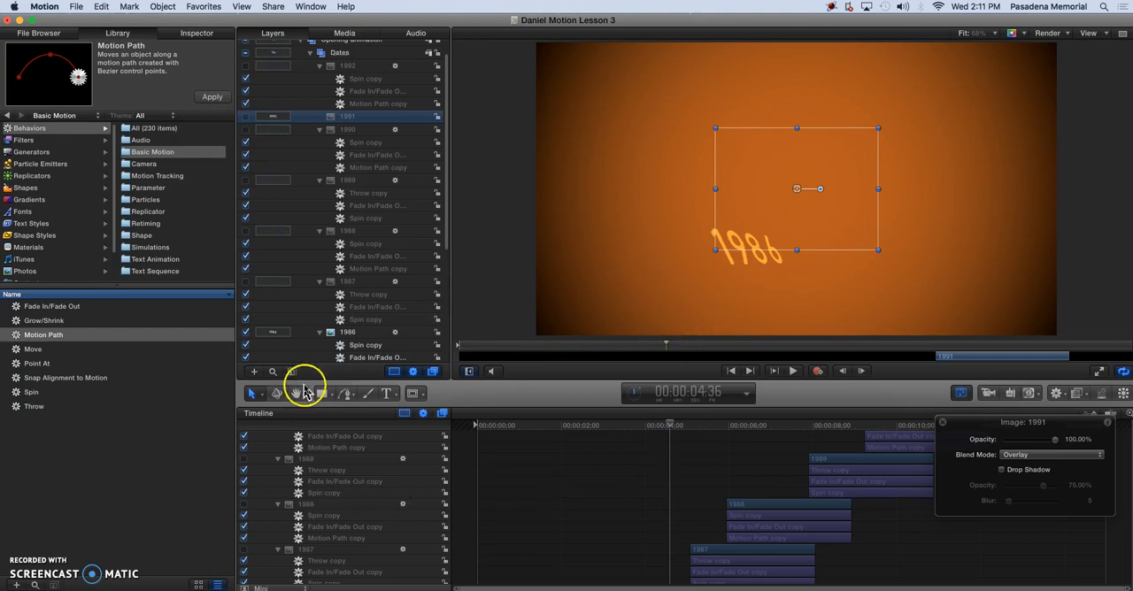
Turn off the 1986 layer, turn on the 1987 layer, and place the playhead at the start of 1987, at 00:00:05:05
click(246, 334)
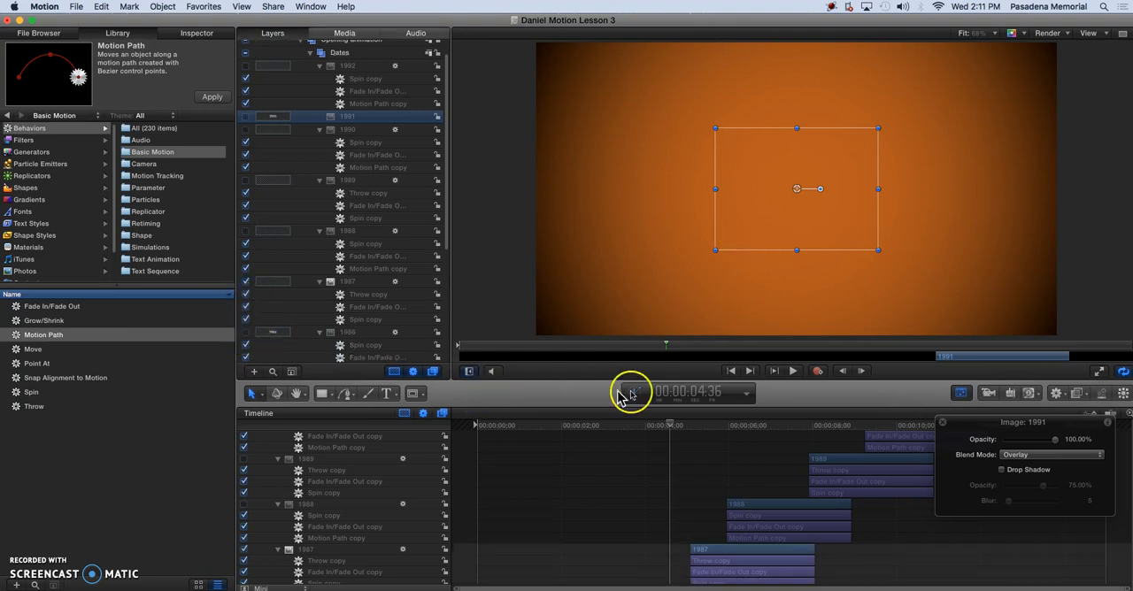
drag(670, 425, 690, 437)
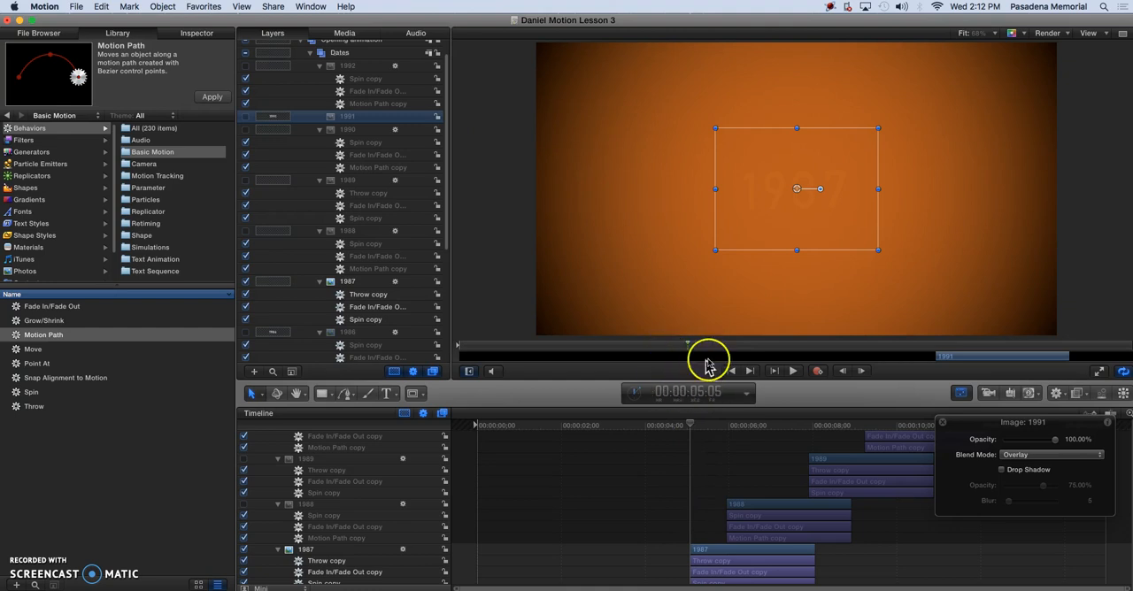
drag(688, 348, 692, 449)
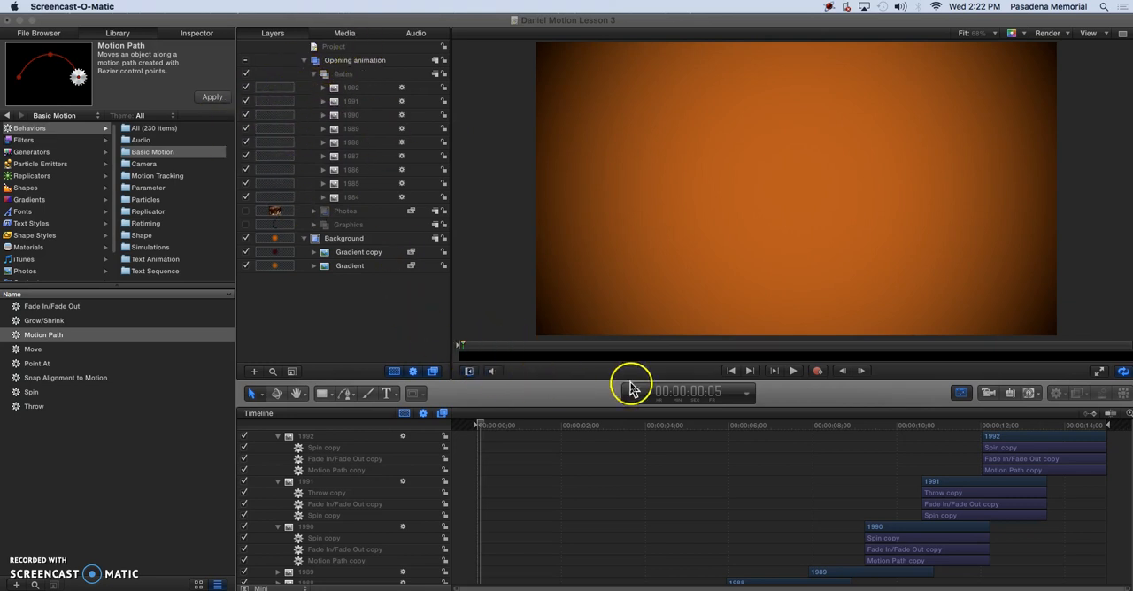
Play back the beginning of the dates animation, then stop playback
click(795, 373)
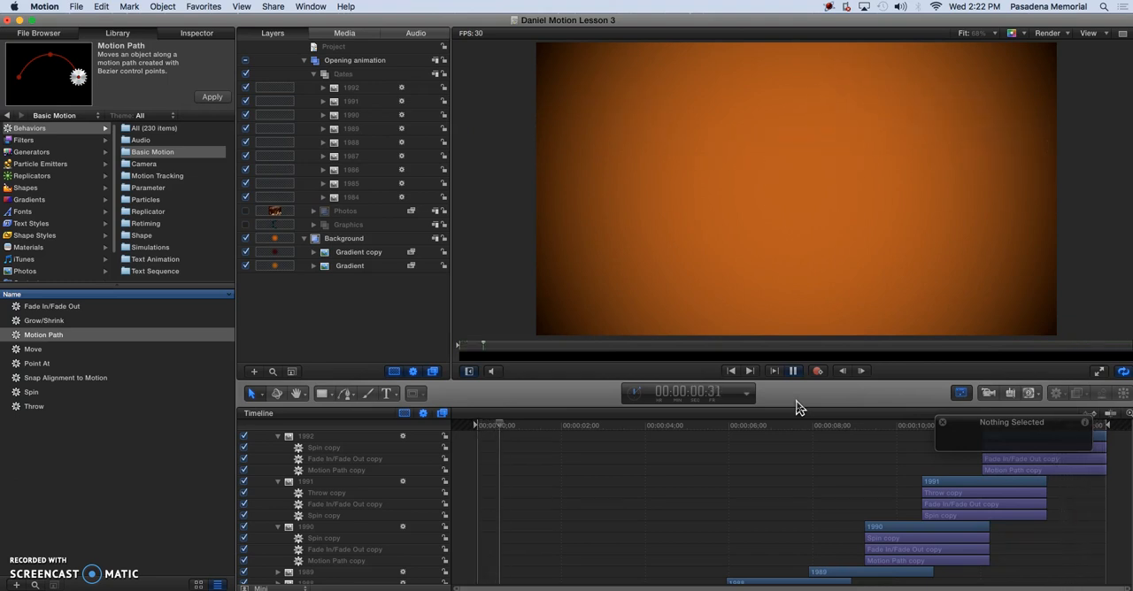
key(space)
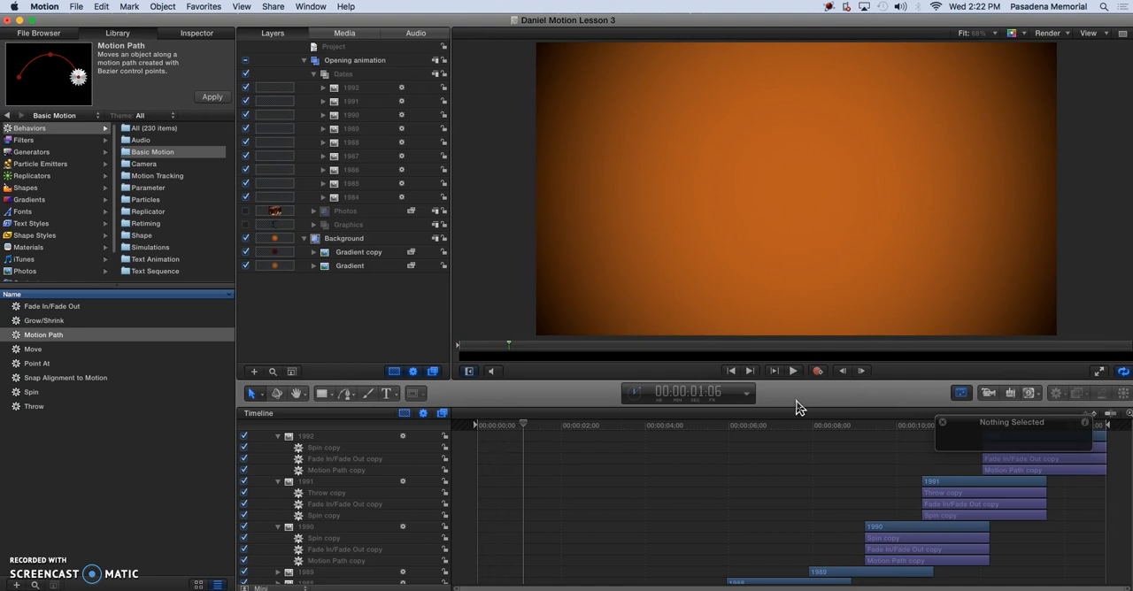
Collapse and turn off the Dates group, and turn on the Photos group
click(313, 75)
click(345, 75)
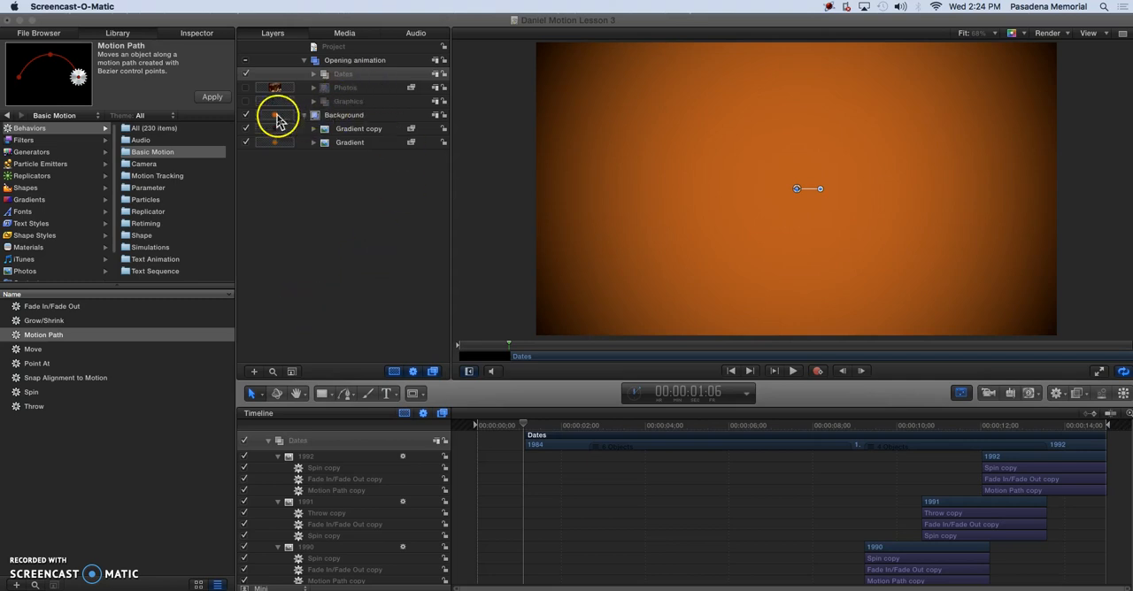
click(246, 76)
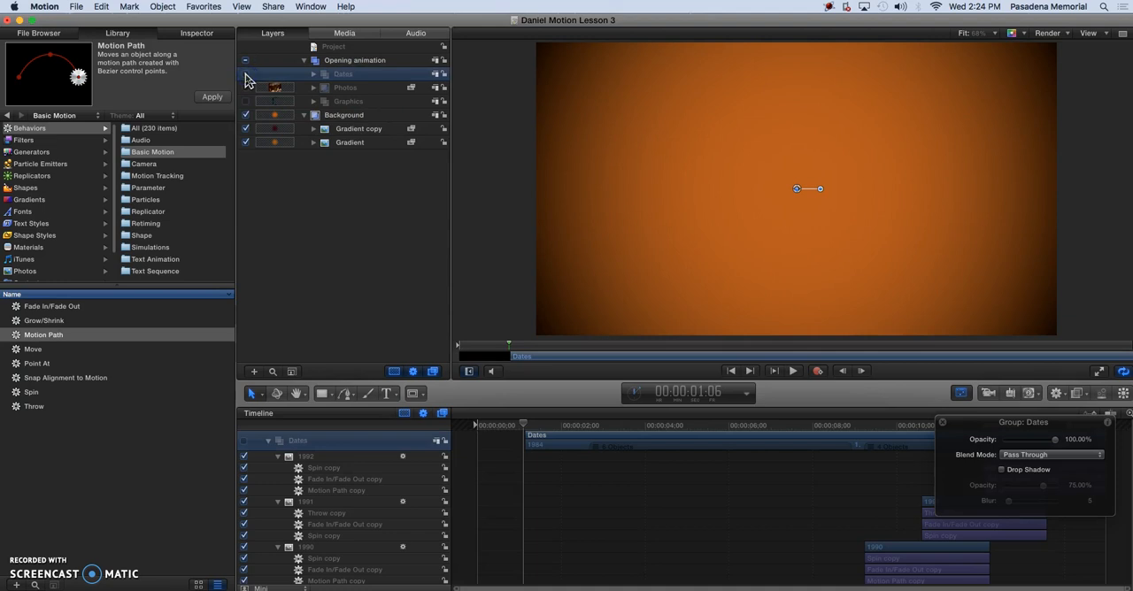
click(247, 89)
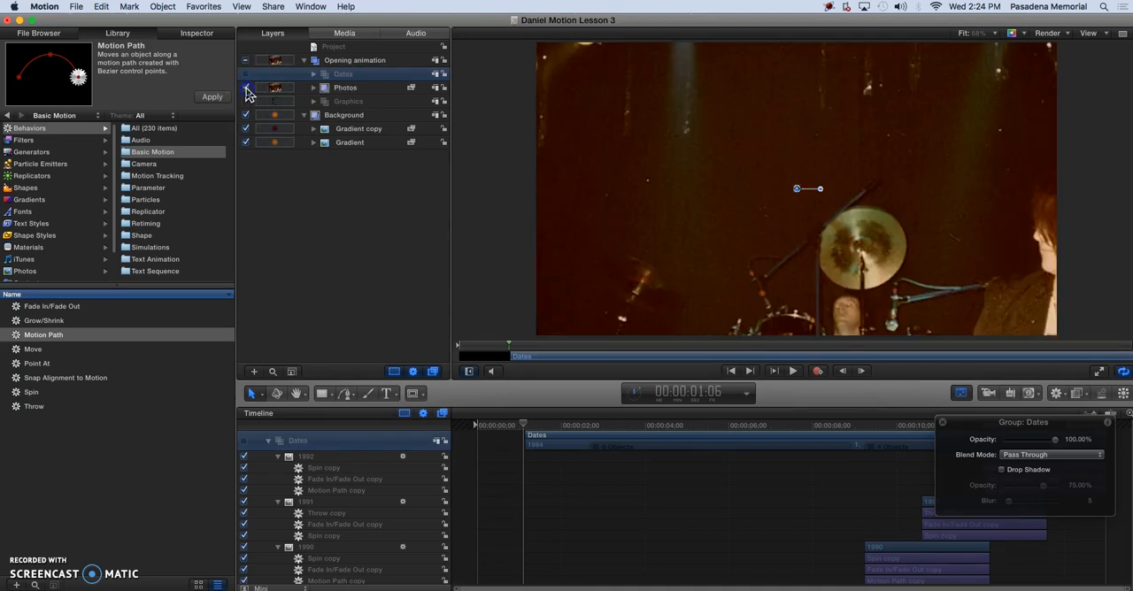
Expand the Photos group and convert it to a 3D group
click(345, 88)
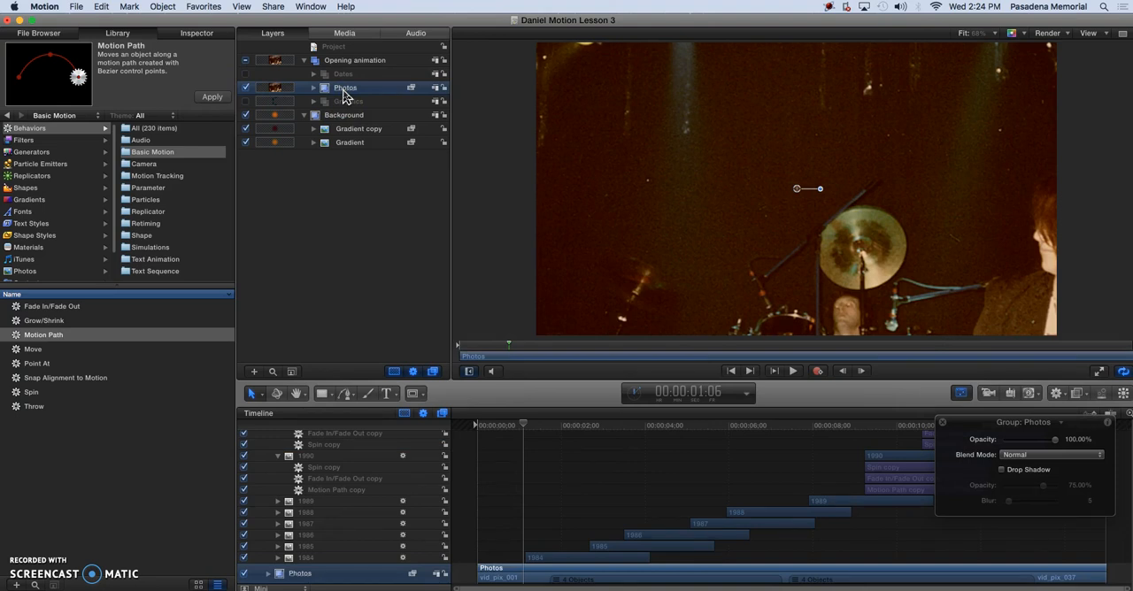
click(314, 88)
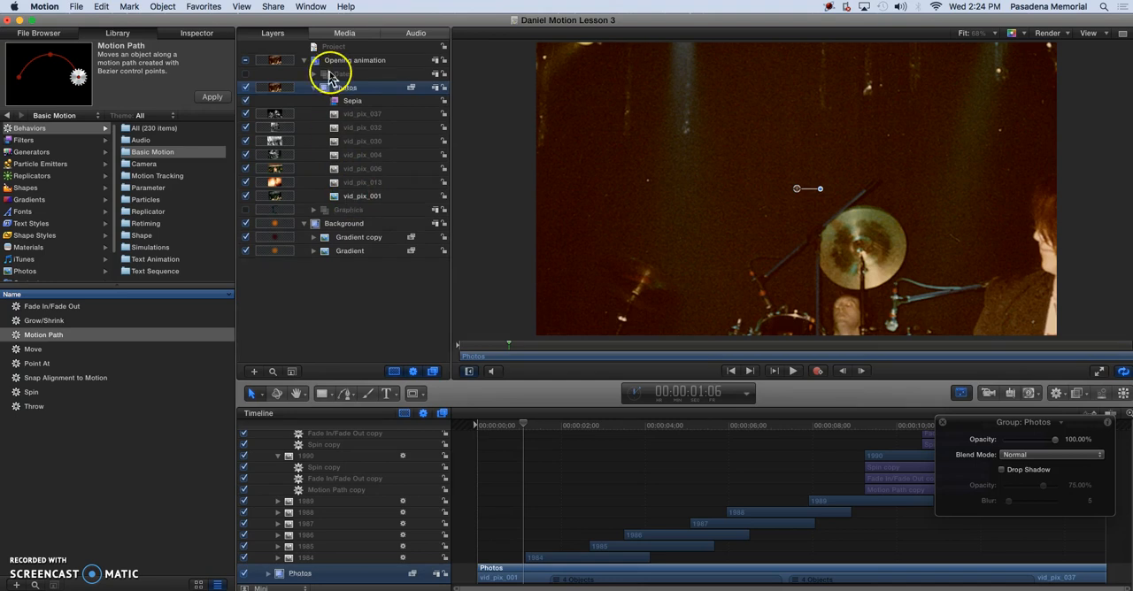
click(159, 7)
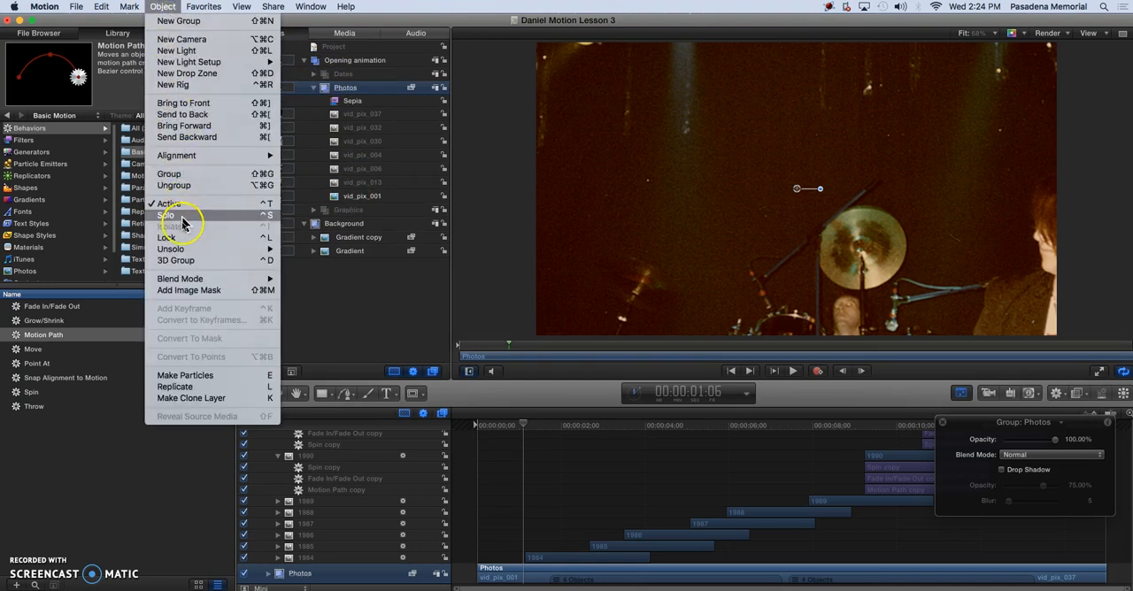
click(172, 262)
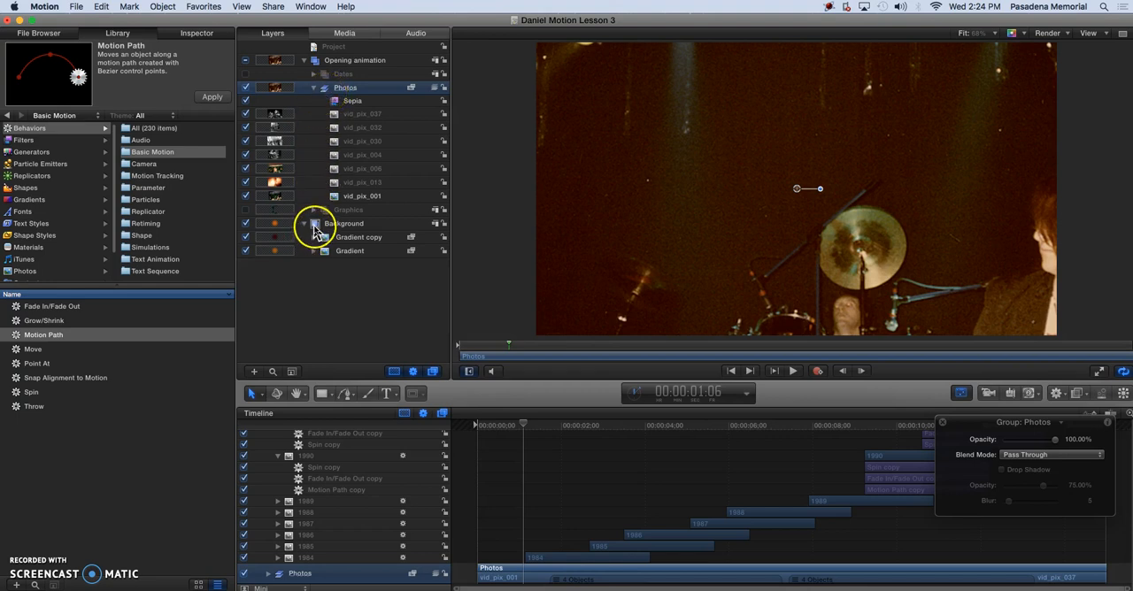
click(312, 75)
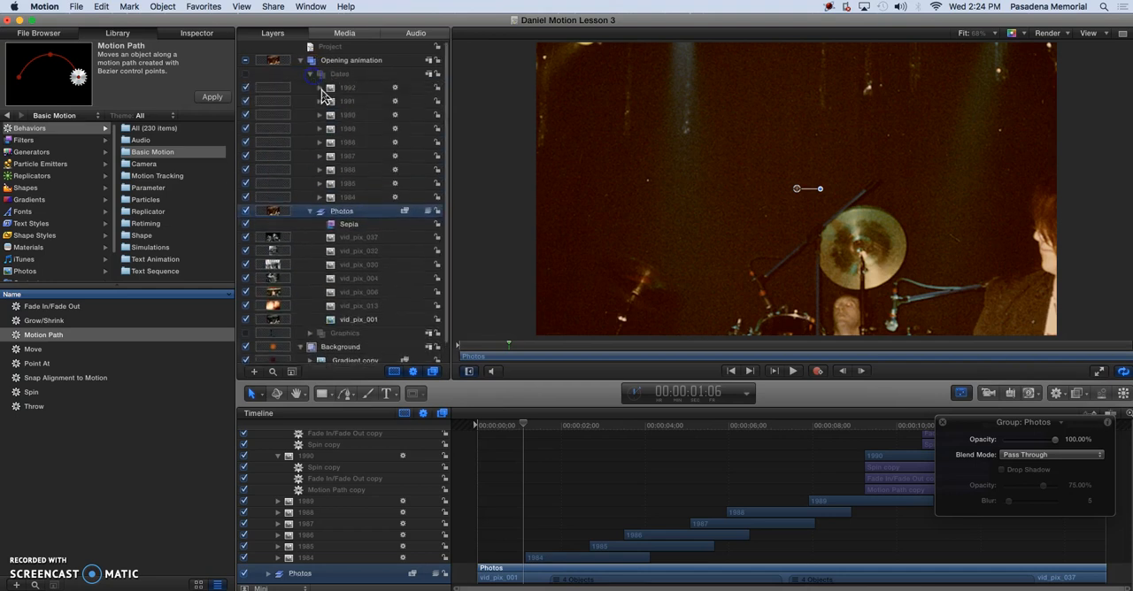
click(312, 75)
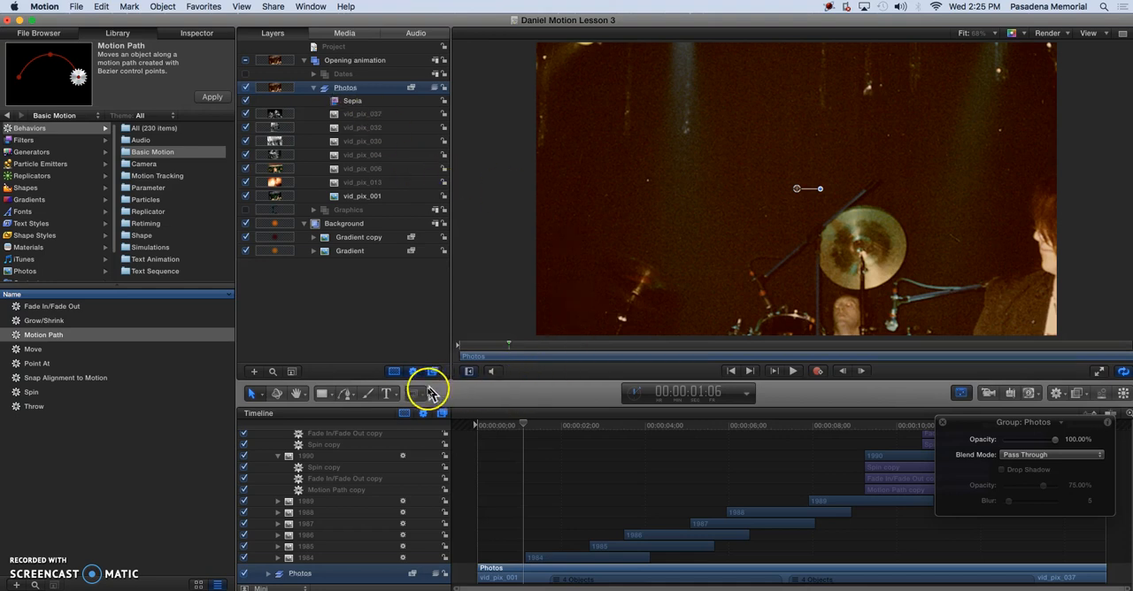
At frame 00:00:00:00, draw a white square with the Rectangle tool in the Photos group and move it to about X 41, Y 22 px
click(323, 395)
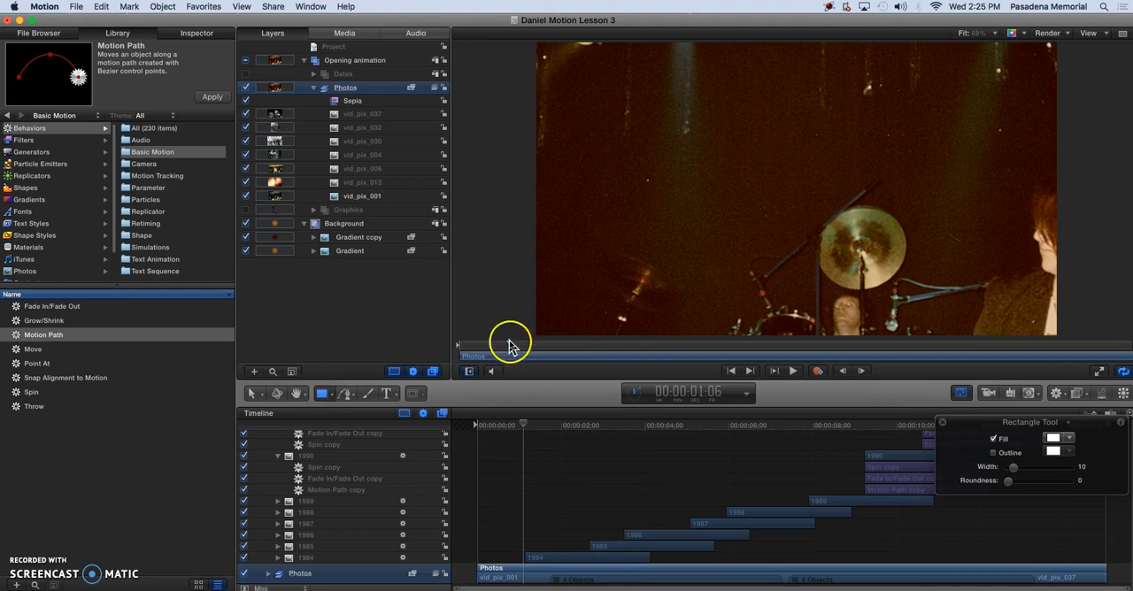
drag(509, 345, 456, 350)
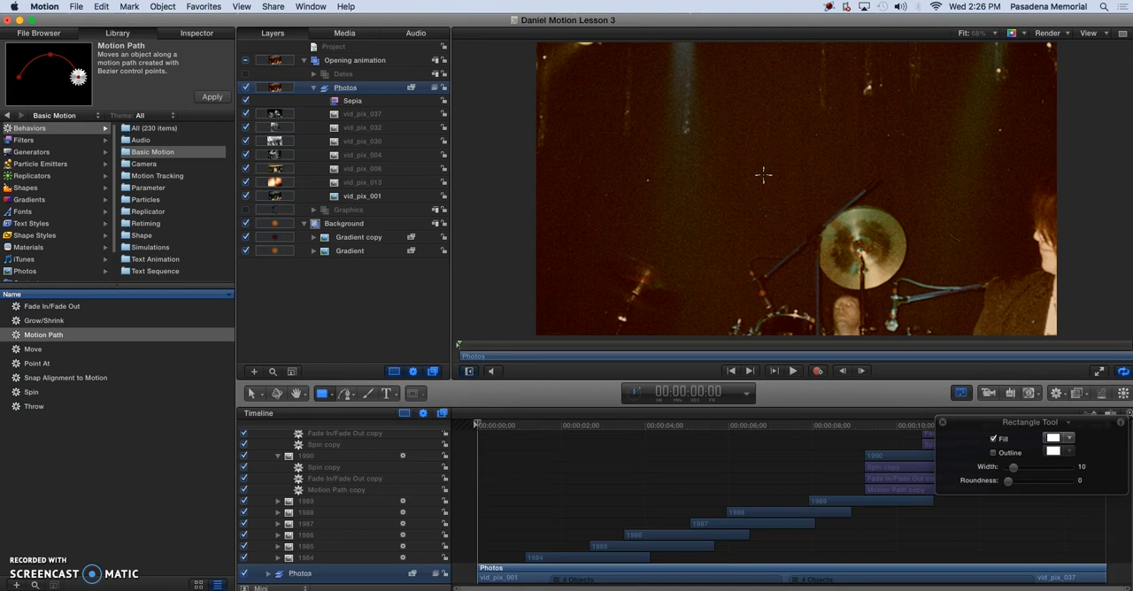
drag(763, 174, 814, 220)
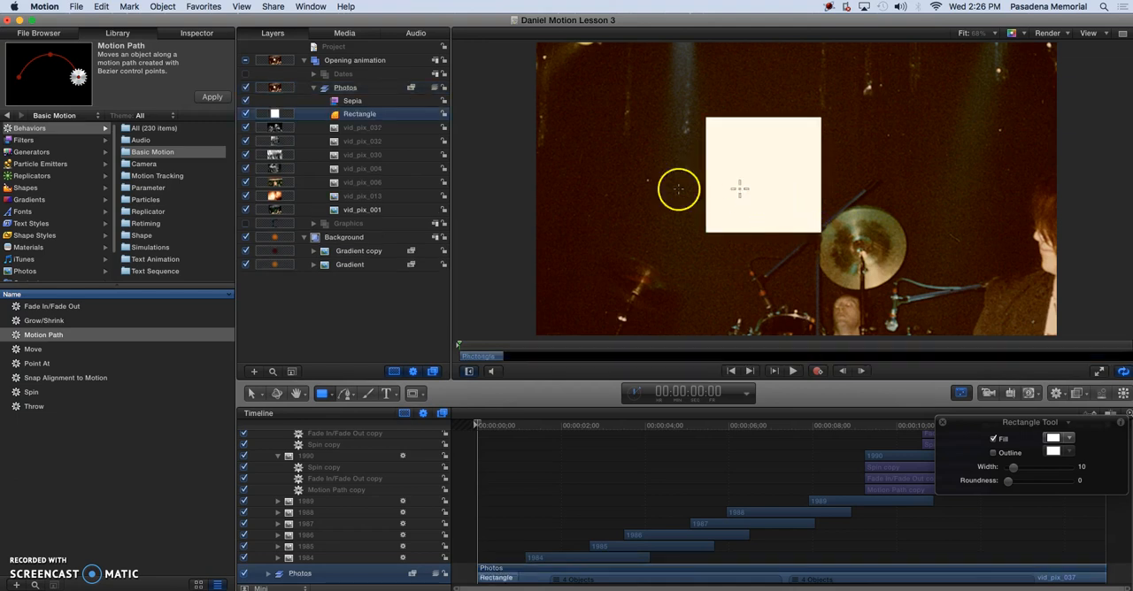
click(252, 393)
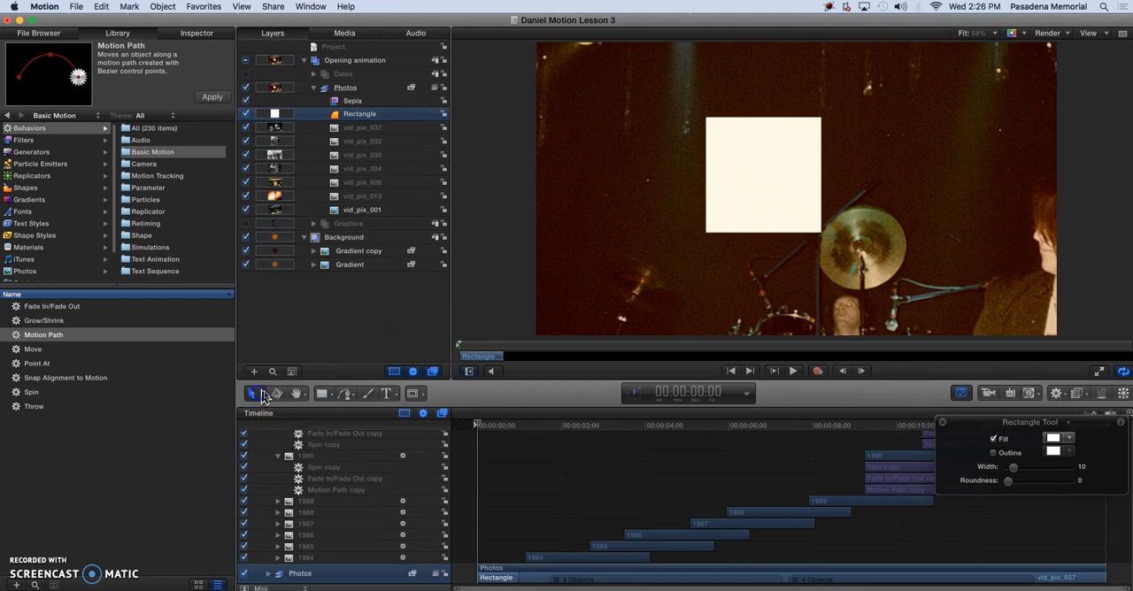
drag(752, 205, 797, 208)
Set the rectangle's X and Y position to 0 px to center it on the canvas
click(39, 296)
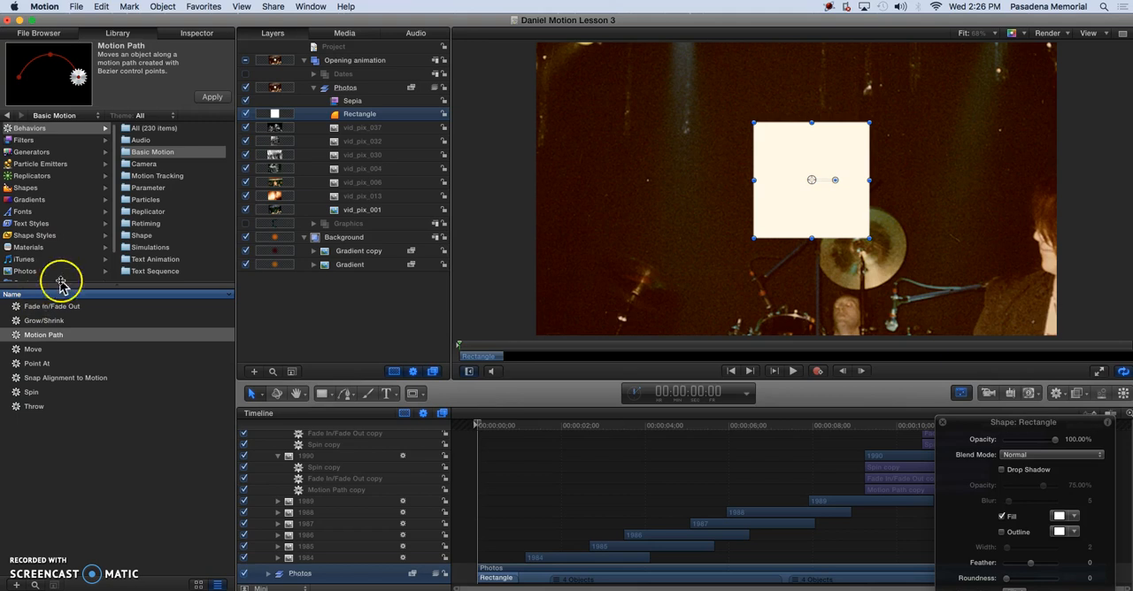
click(186, 36)
click(41, 117)
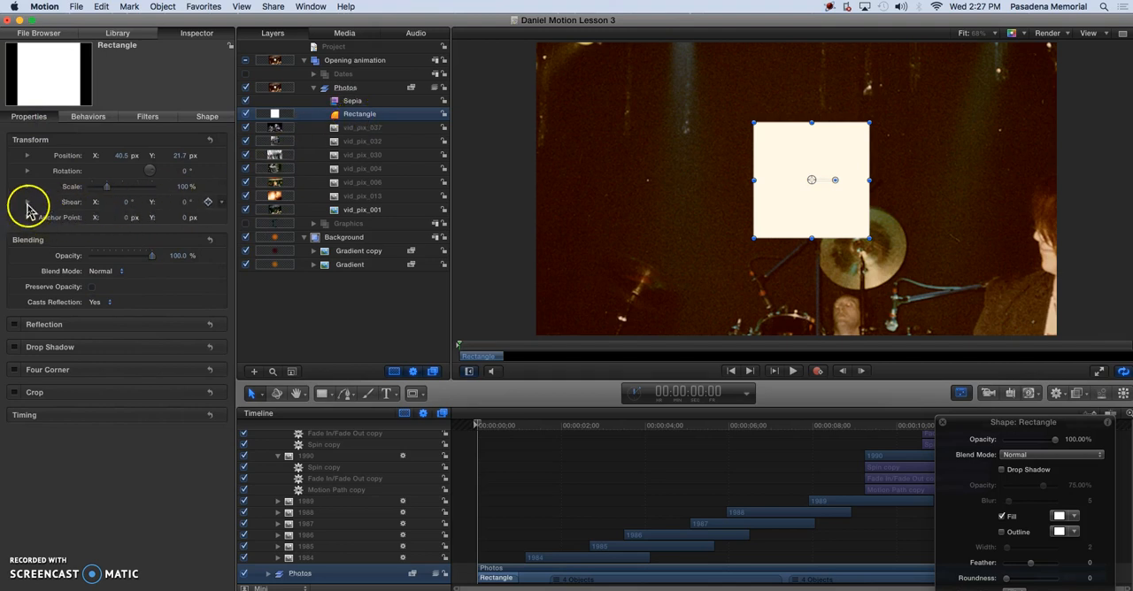
click(27, 156)
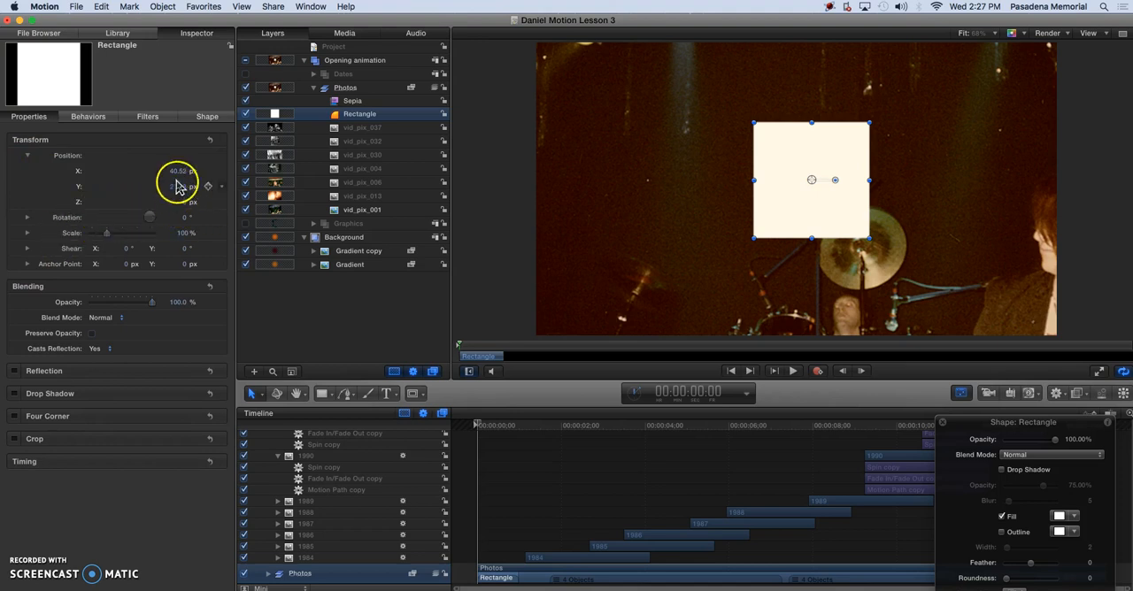
click(177, 172)
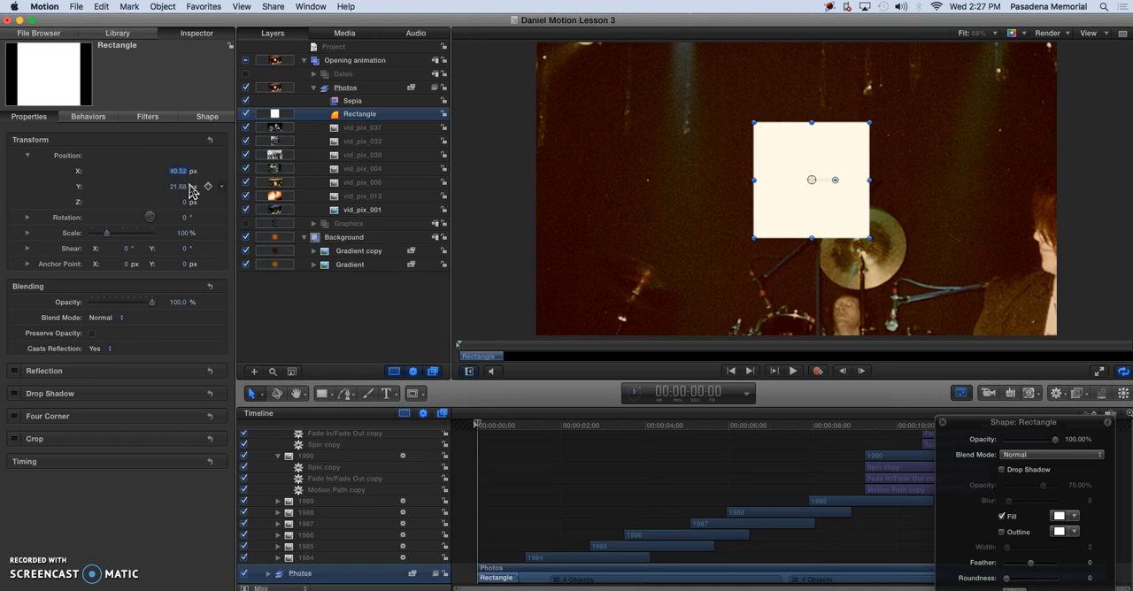
text(0)
click(182, 186)
text(0)
Set the rectangle's Z position to -5000 px and turn off the Rectangle layer's visibility, keeping the layer selected
click(183, 203)
click(191, 207)
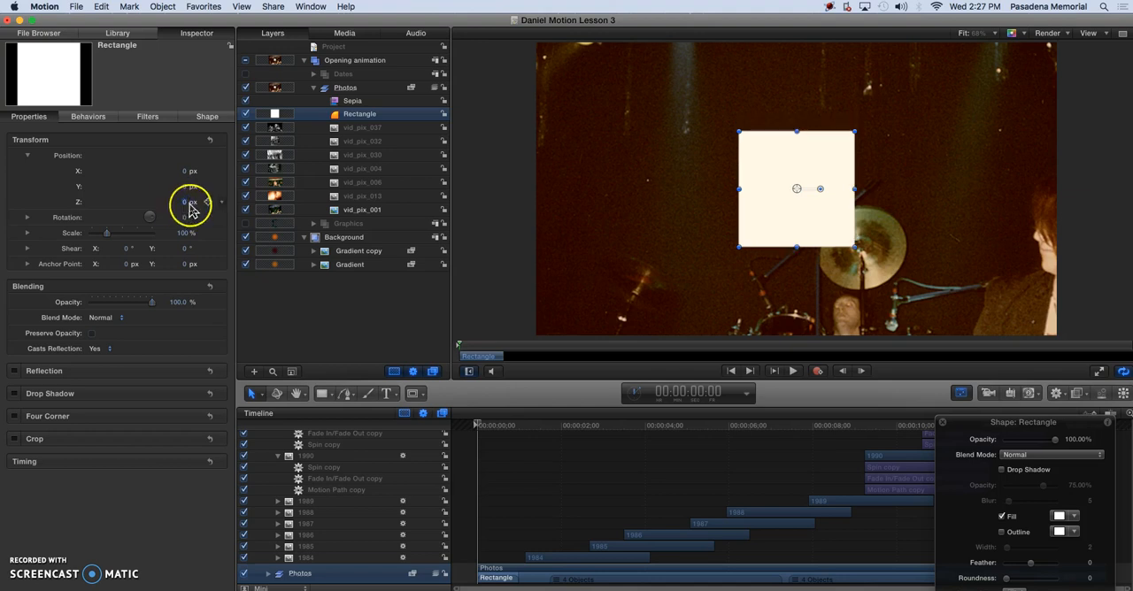
click(187, 204)
text(-50)
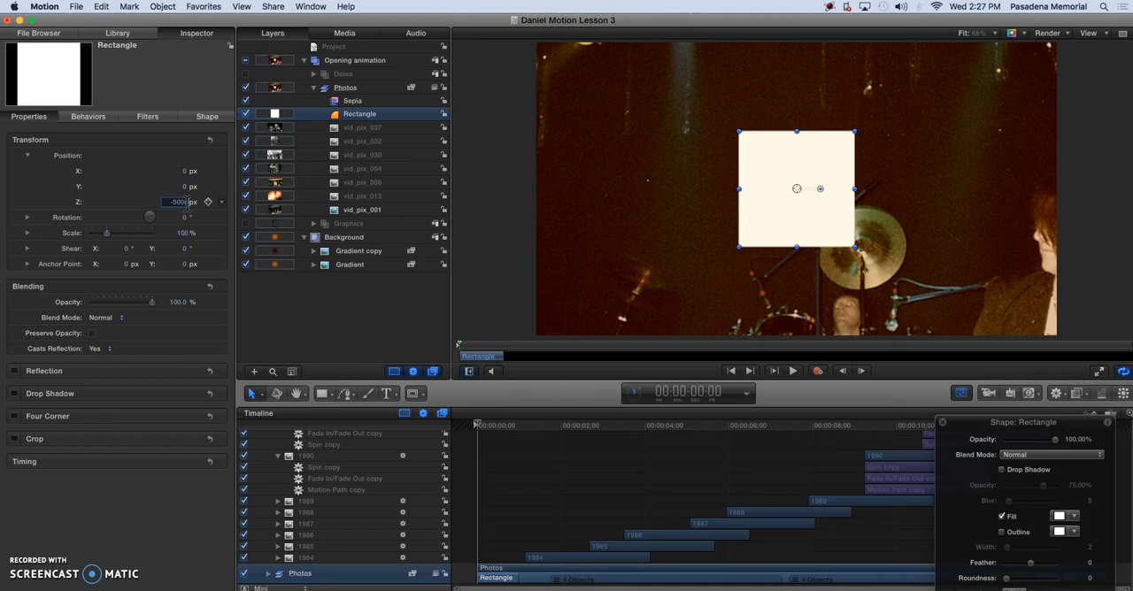
text(0)
key(Return)
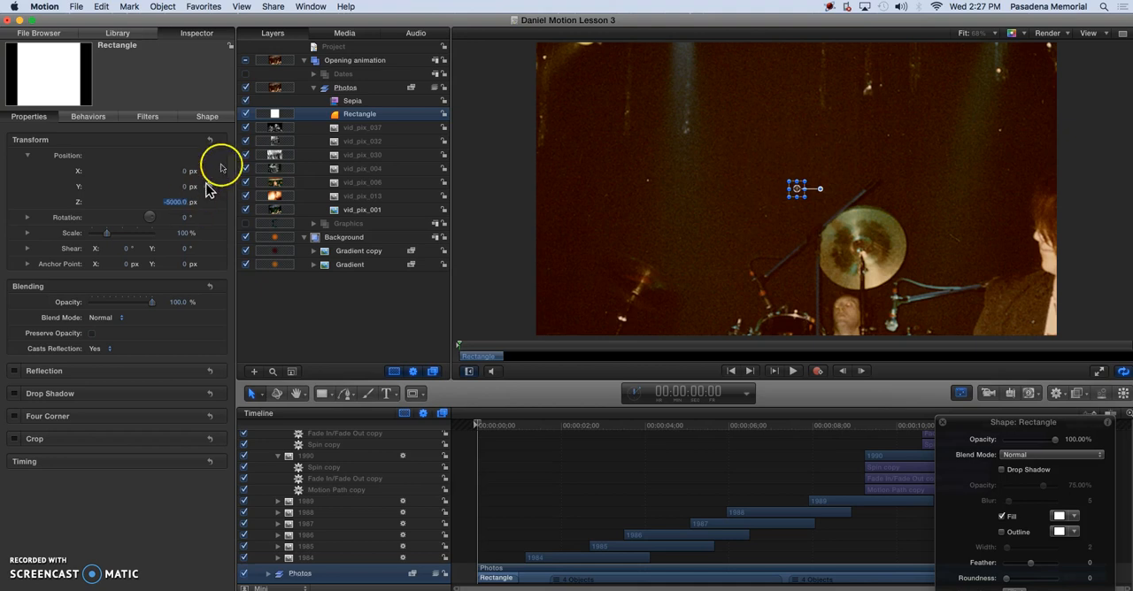
click(246, 120)
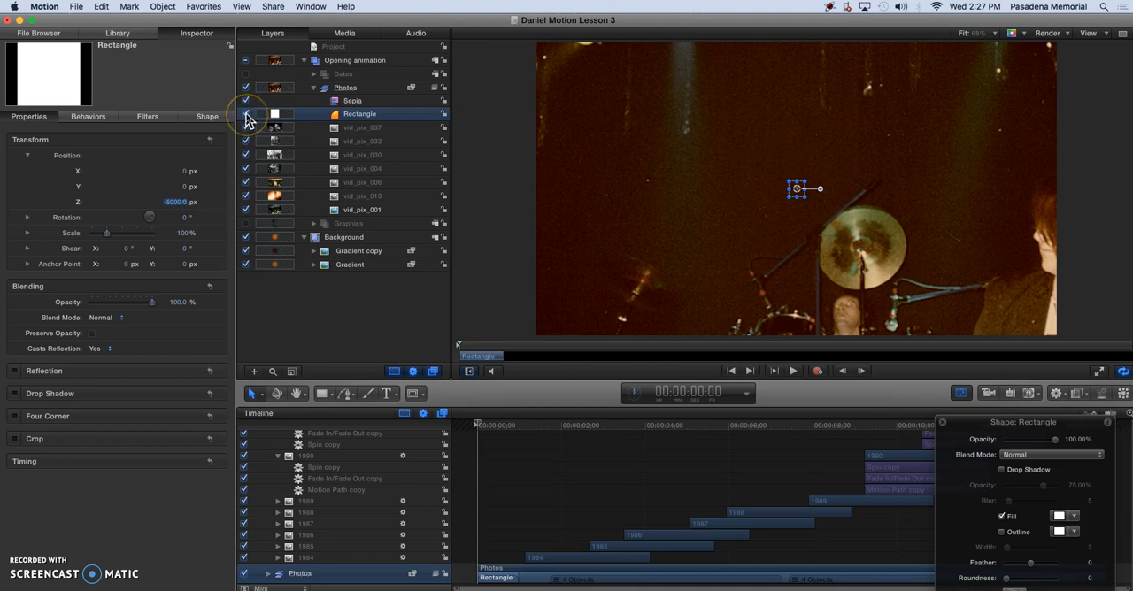
click(354, 122)
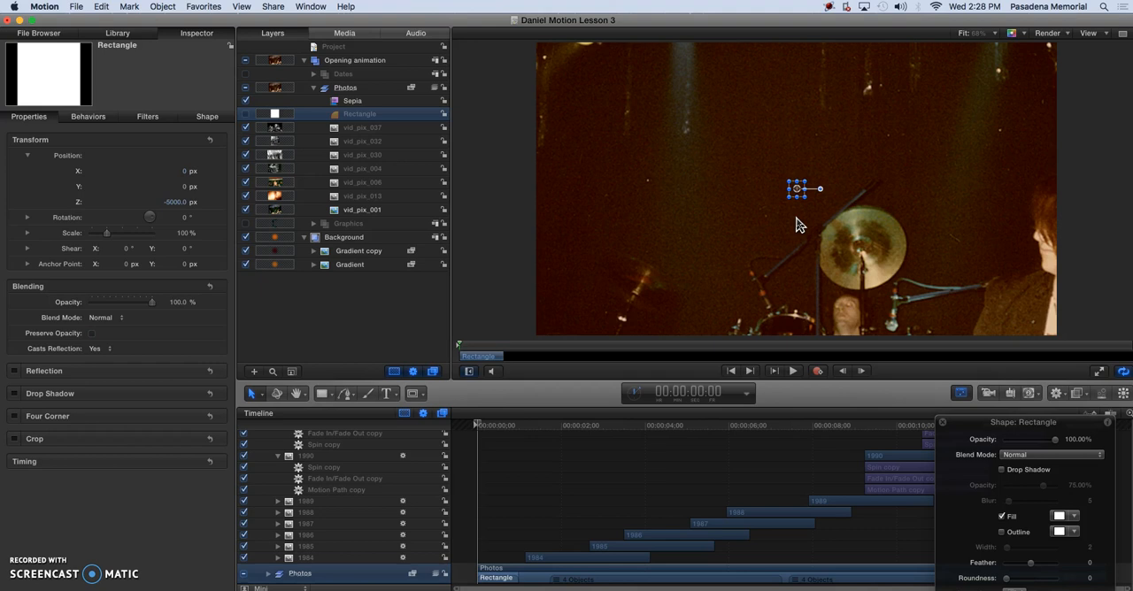
Apply the Attractor behavior from the Simulations category to the hidden Rectangle layer
key(super+2)
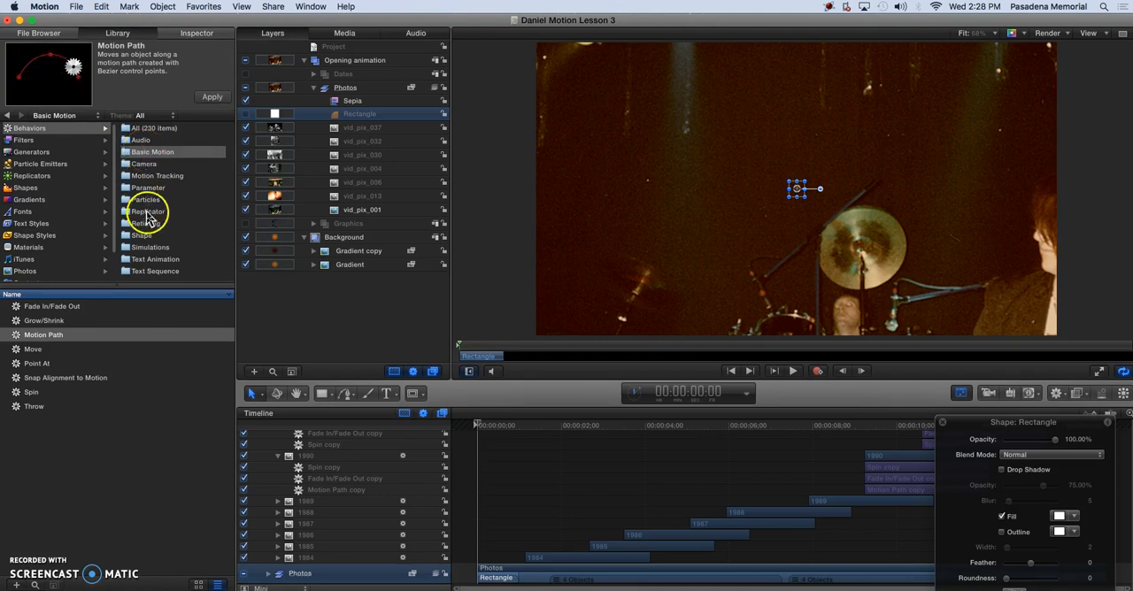
click(148, 248)
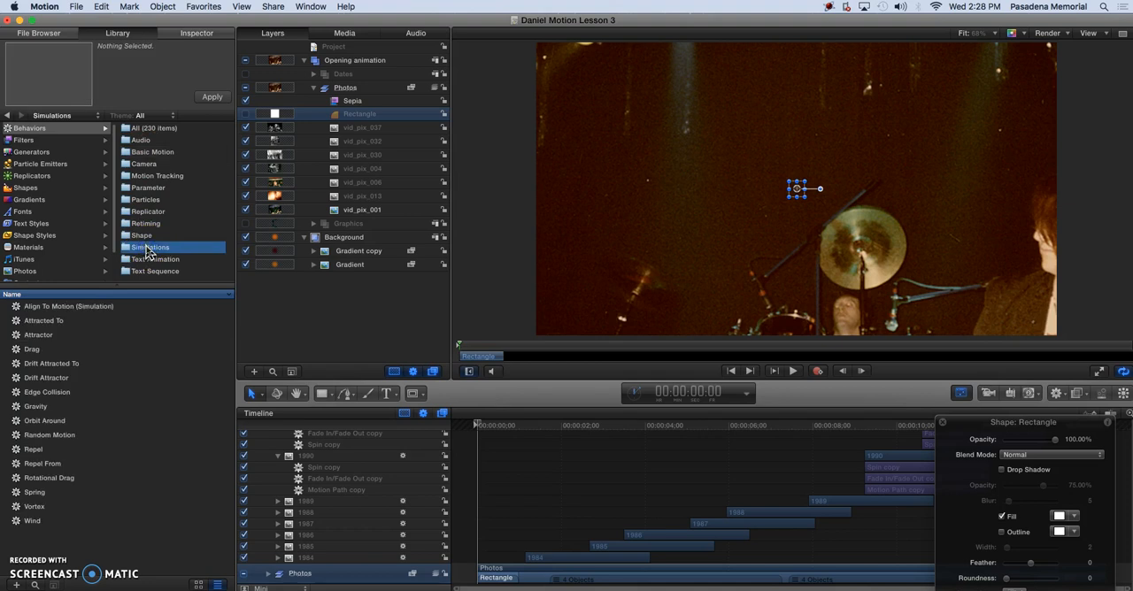
click(46, 334)
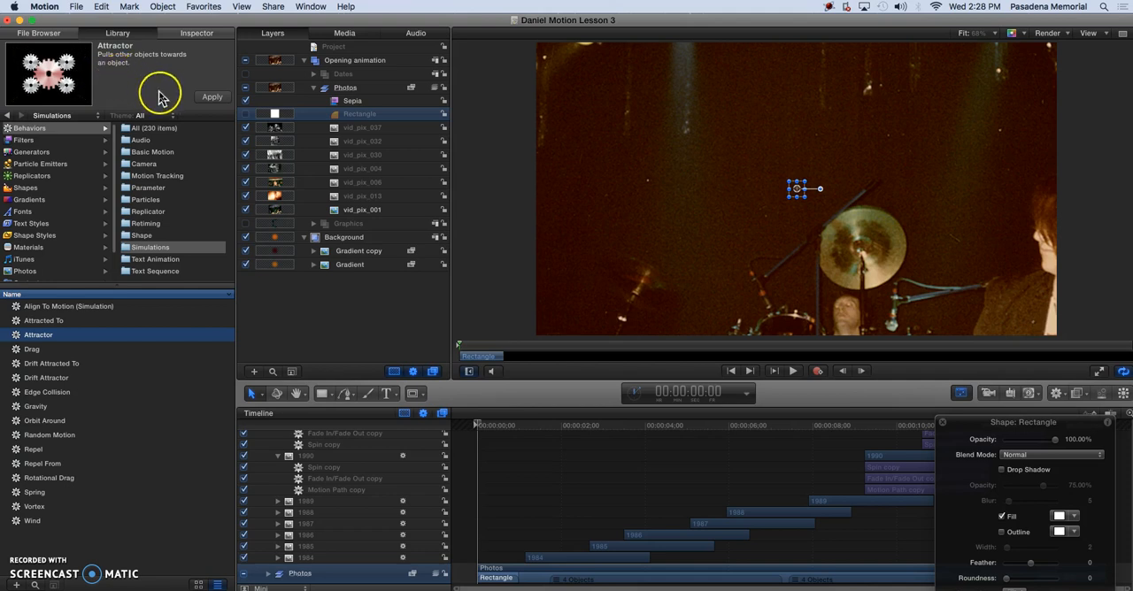
click(208, 98)
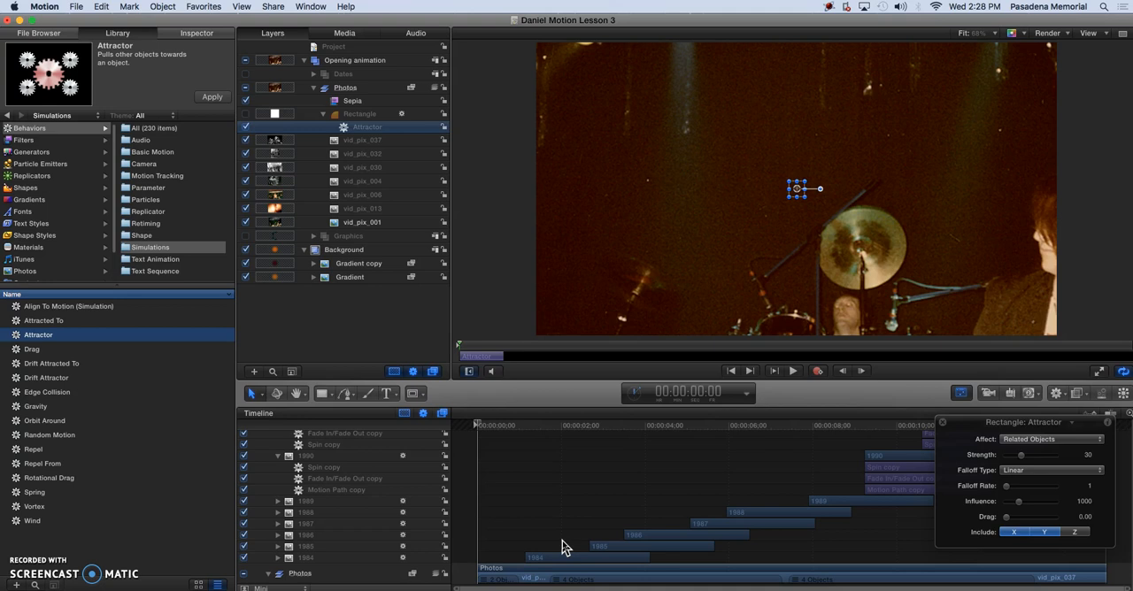
Preview the animation briefly and include the Z axis in the Attractor behavior alongside X and Y
click(794, 372)
click(793, 371)
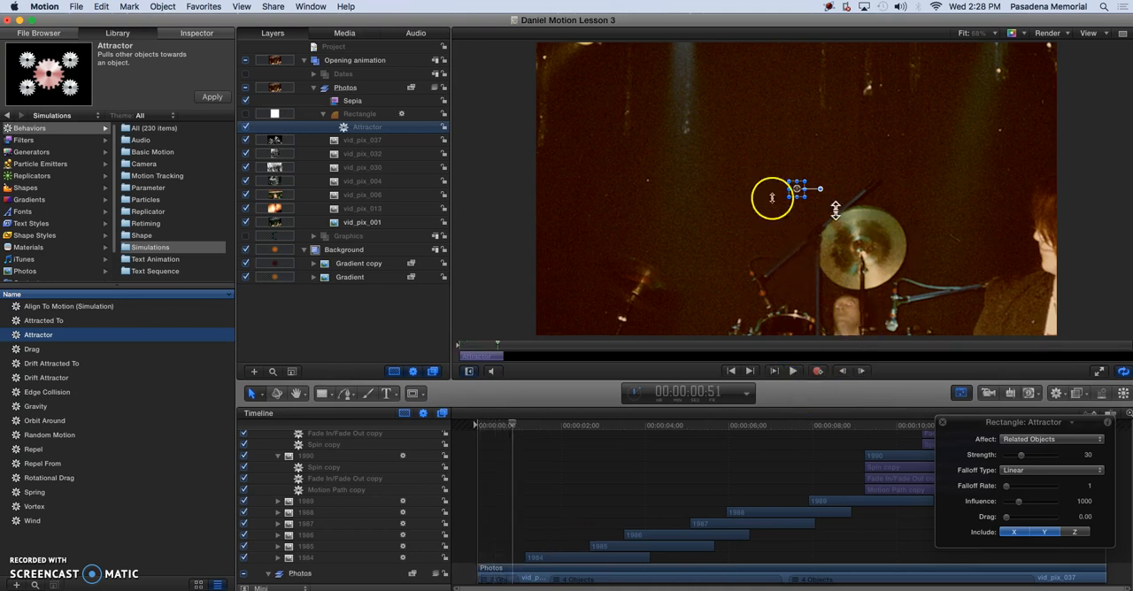
click(790, 352)
click(362, 129)
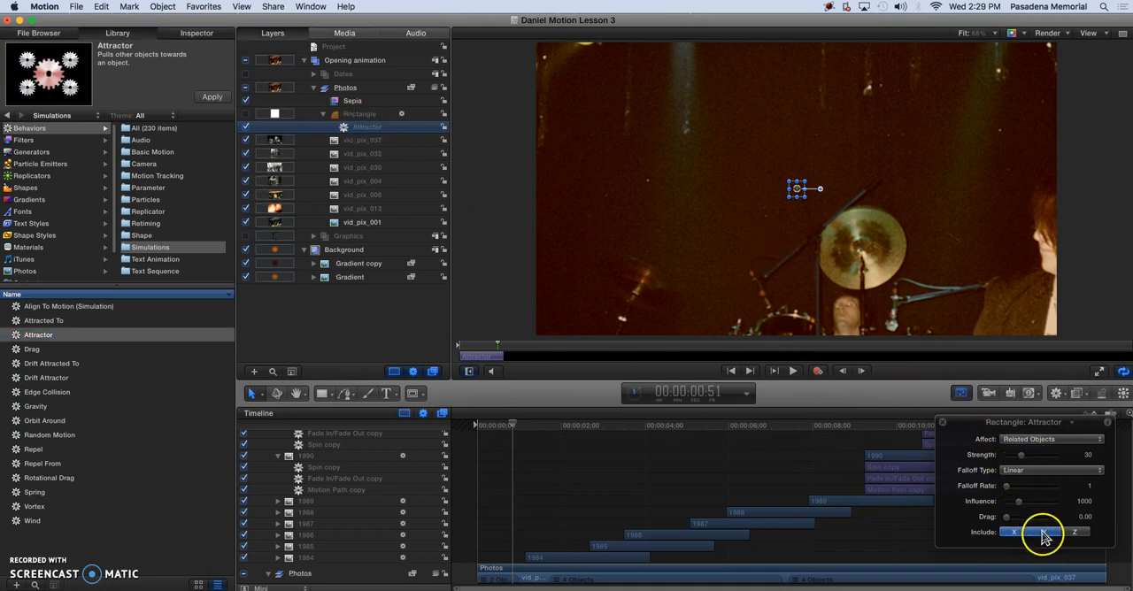
click(1074, 535)
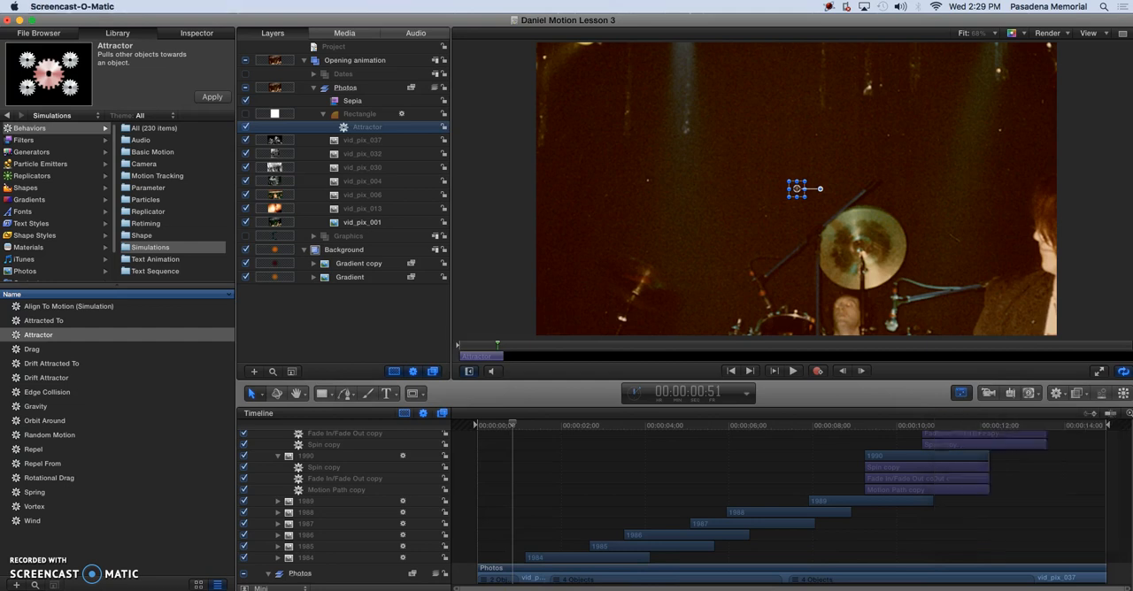
click(1018, 532)
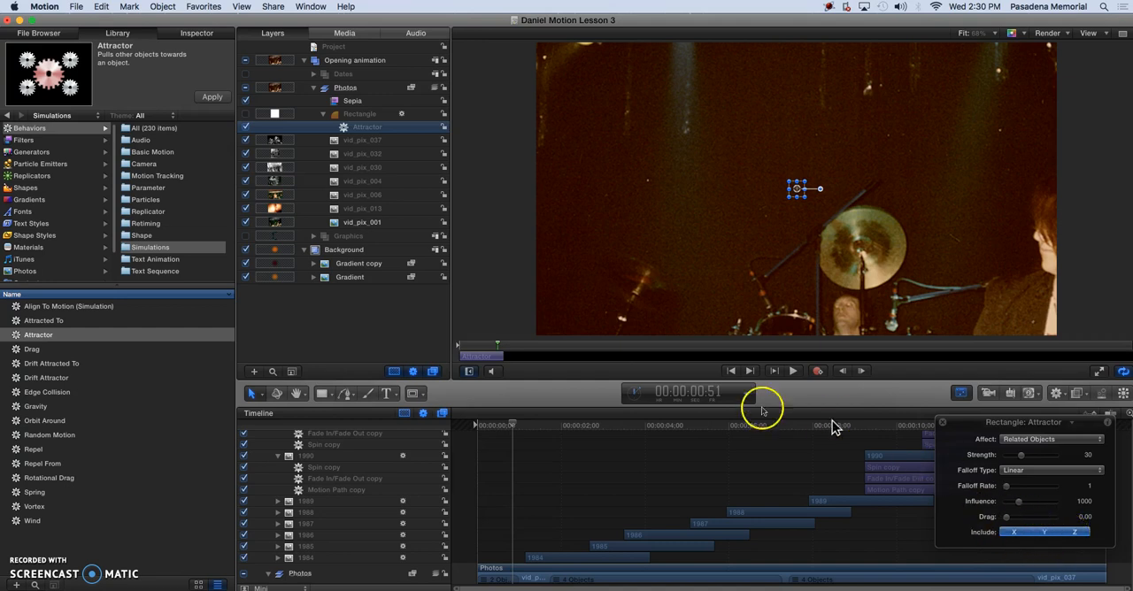
Play the start of the animation again and set the Attractor's Influence to 6000
click(793, 371)
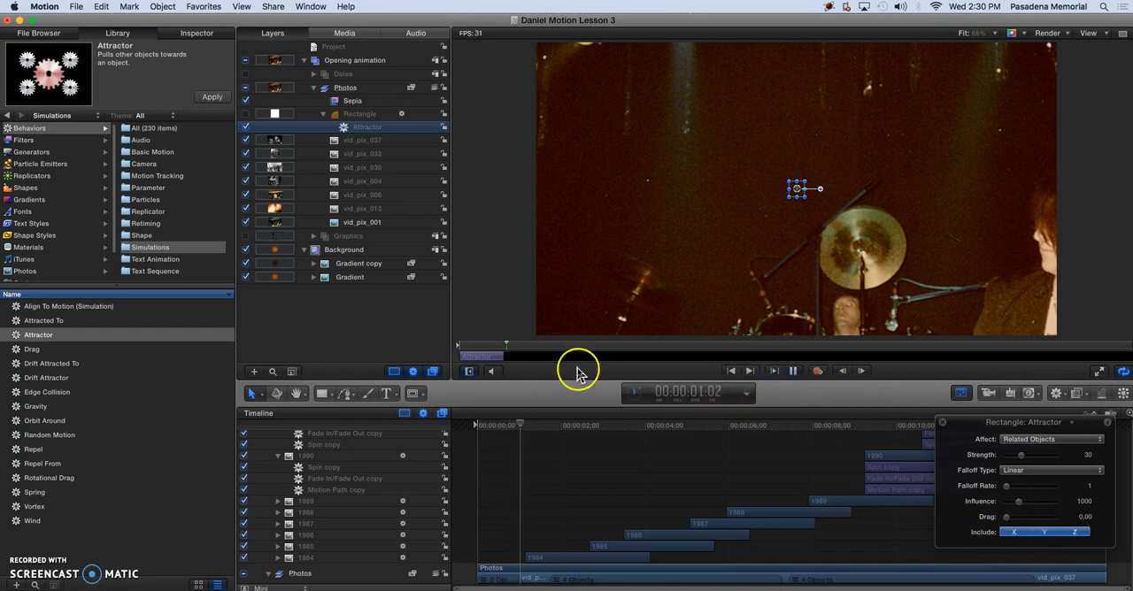
click(471, 346)
key(space)
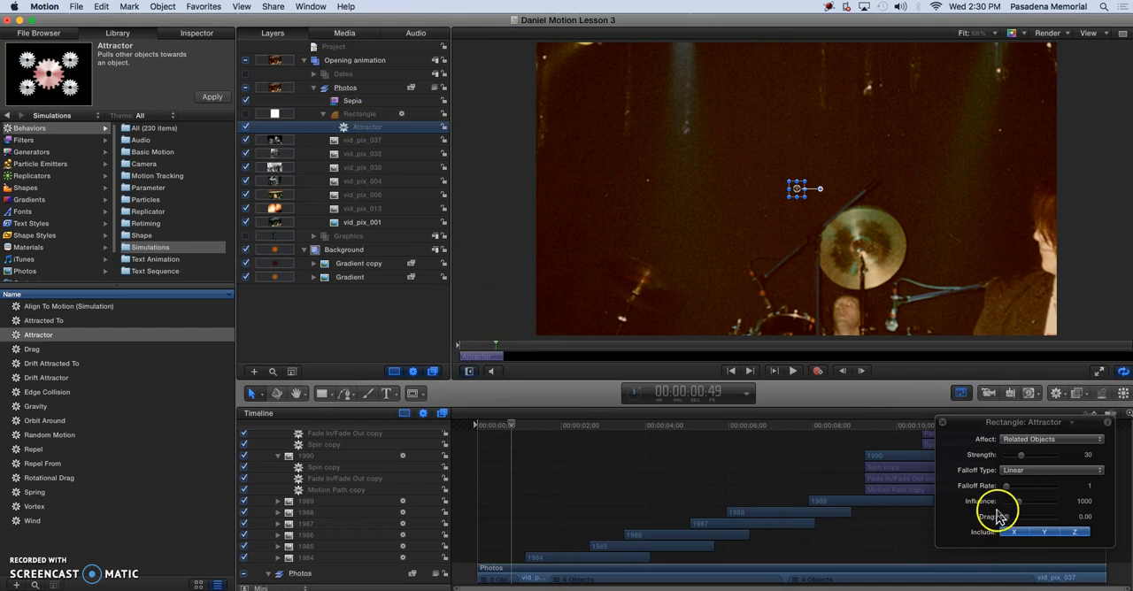
click(1082, 518)
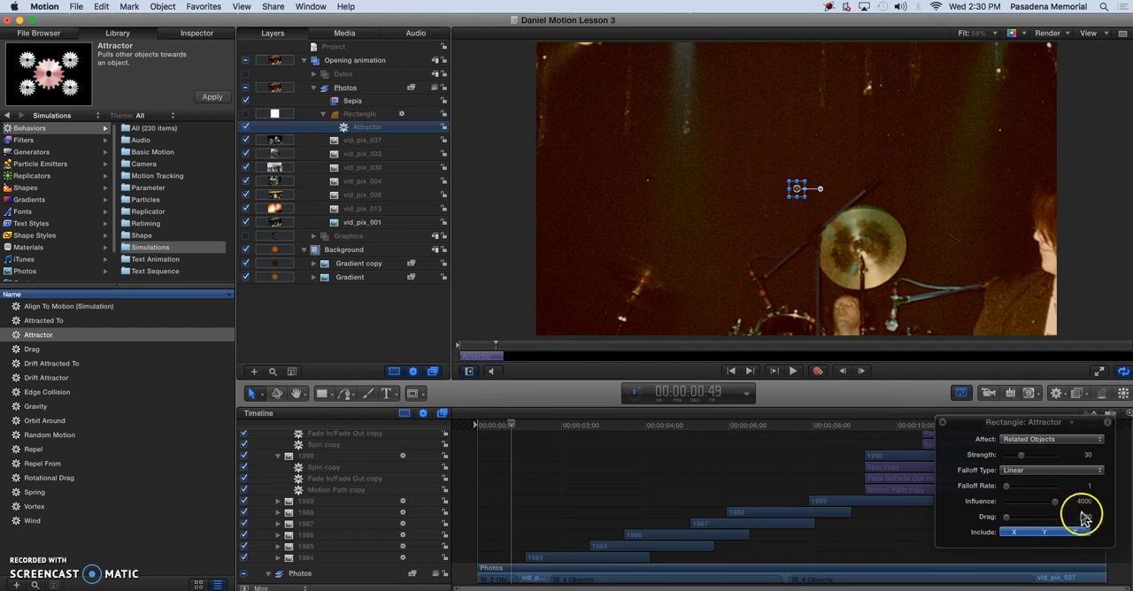
mouse_move(55, 71)
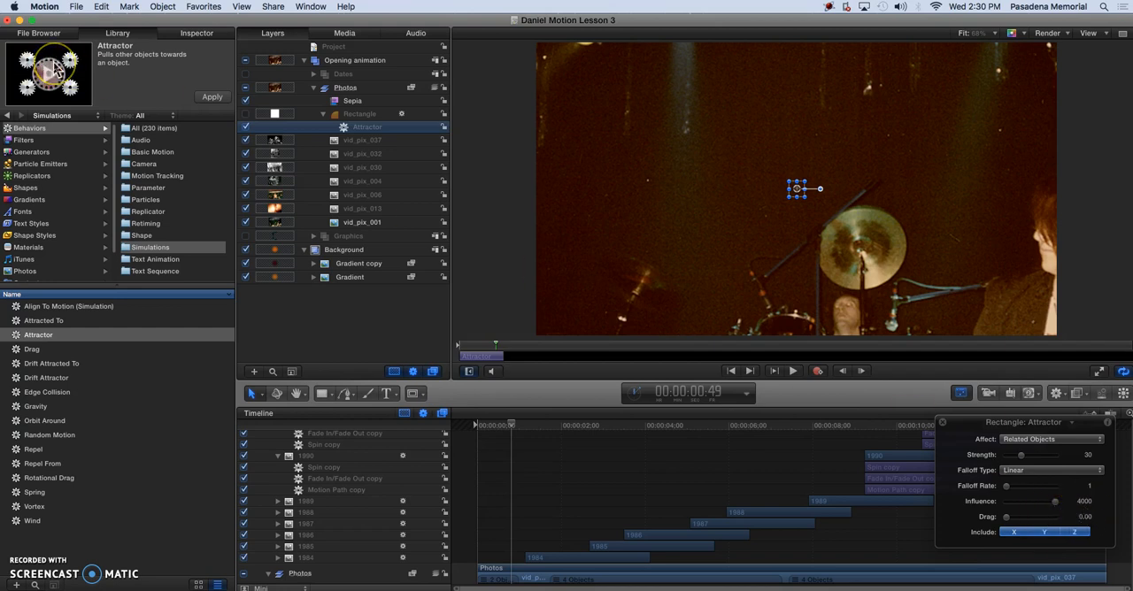
key(F2)
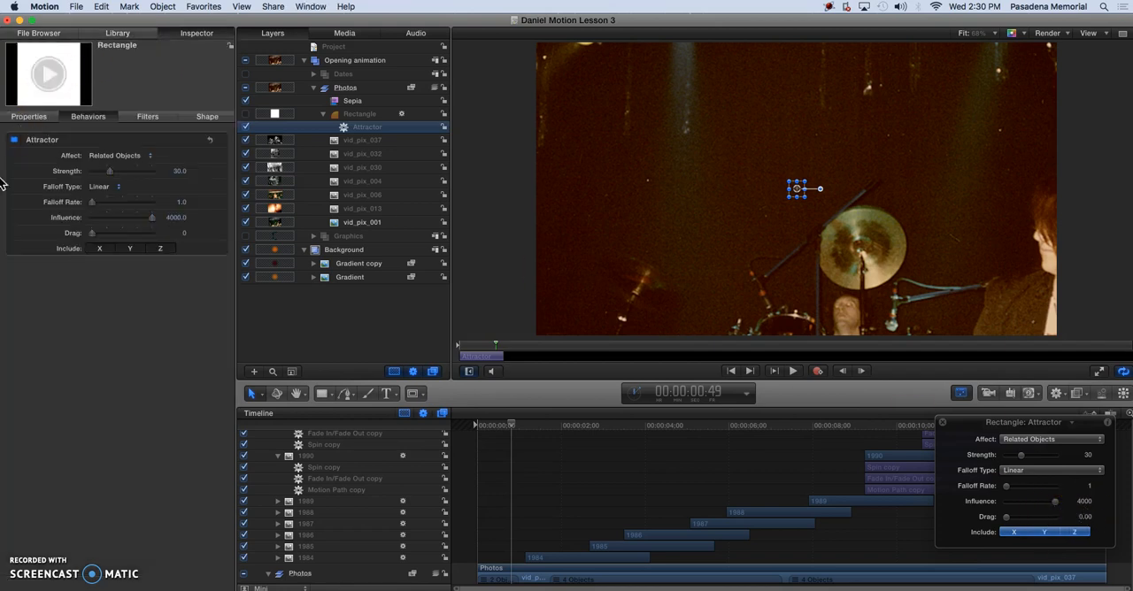
click(174, 219)
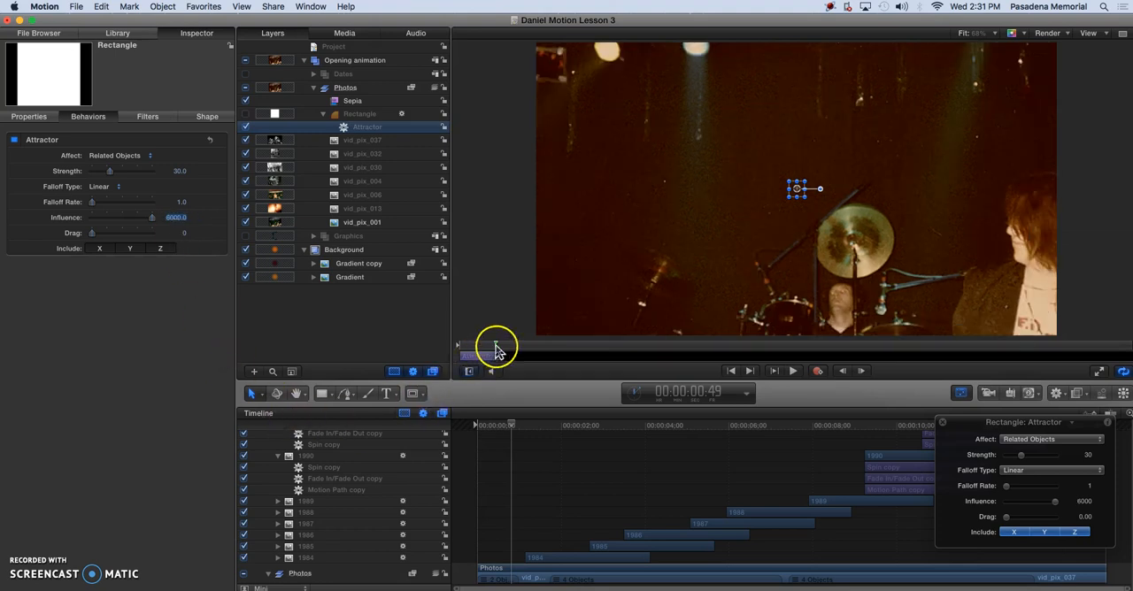
Play the animation from the first frame and set the Attractor's Strength to 200
drag(496, 346, 458, 348)
key(space)
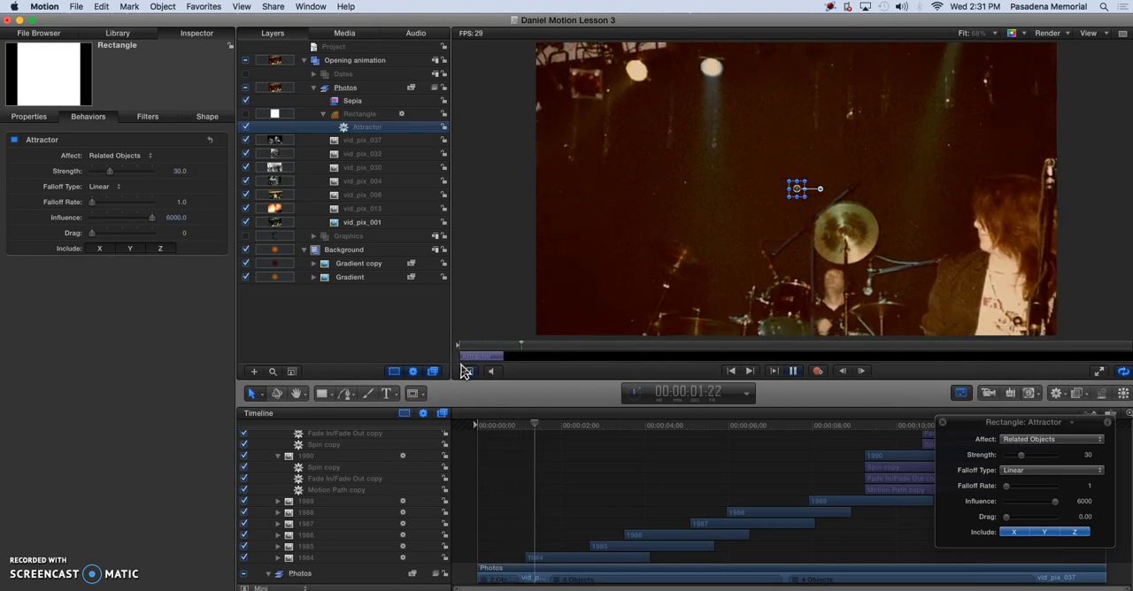
key(space)
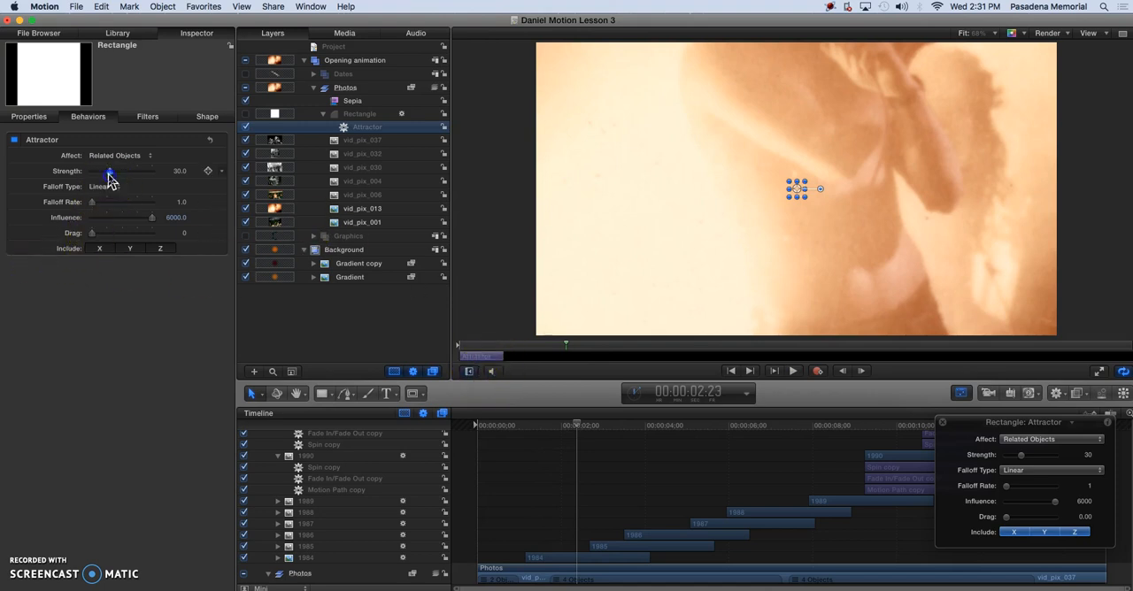
drag(119, 177, 123, 179)
click(175, 173)
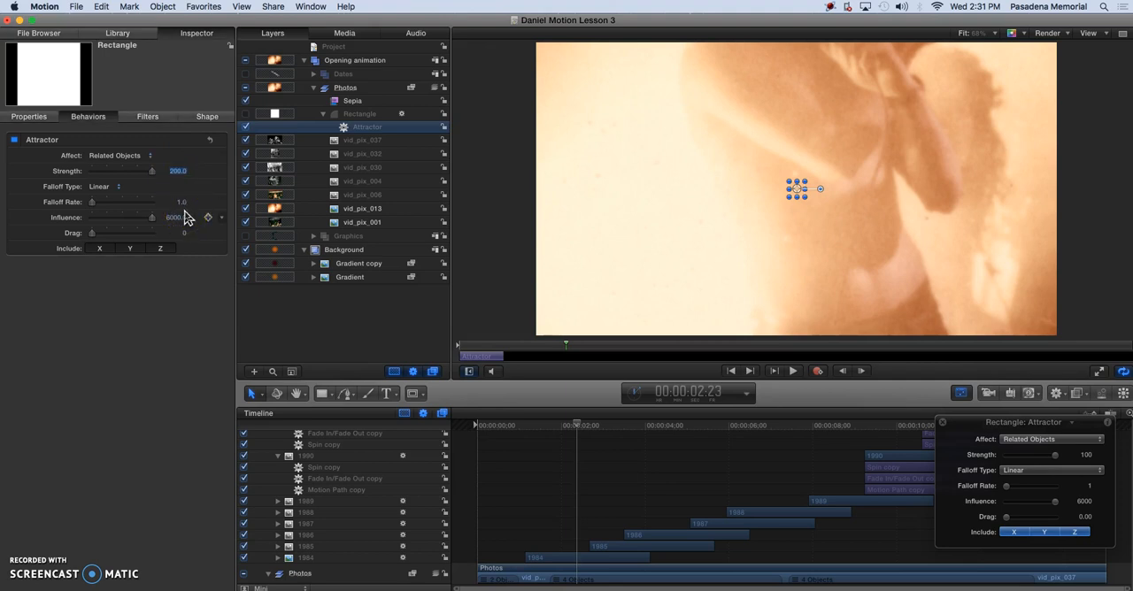
Extend the Attractor behavior to the end of the project, preview the animation, and return the playhead to 00:00:00:00
drag(501, 358, 1128, 348)
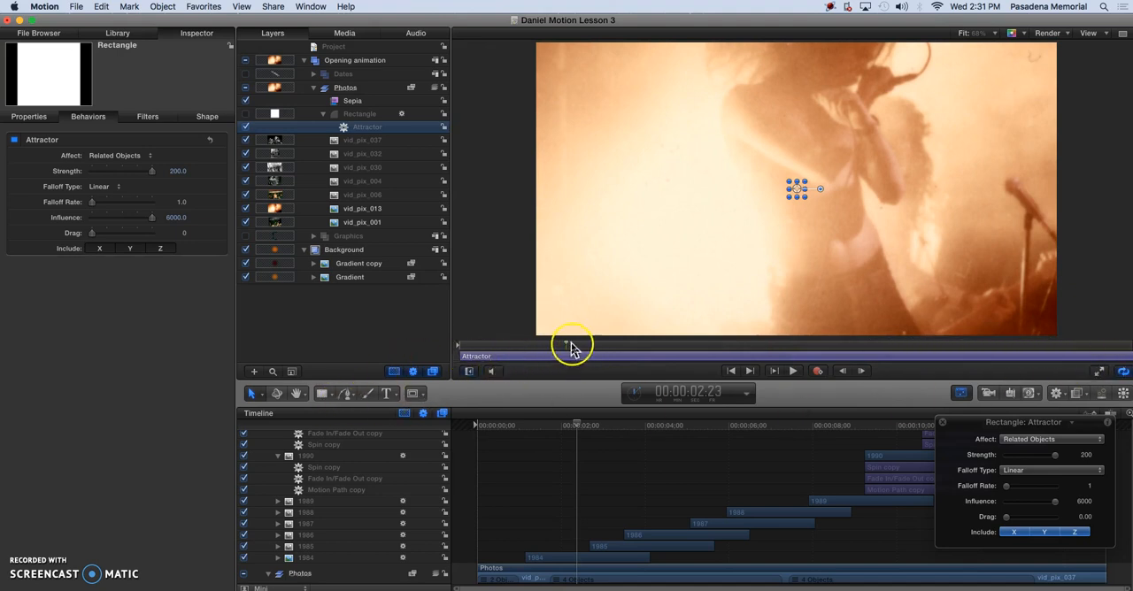
drag(569, 351, 431, 348)
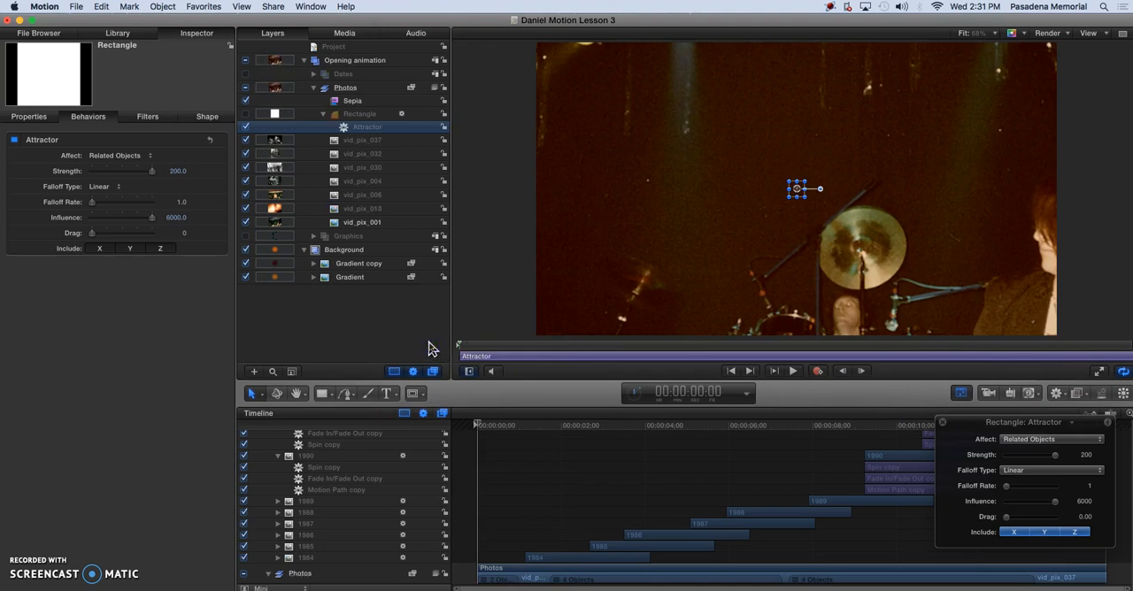
key(space)
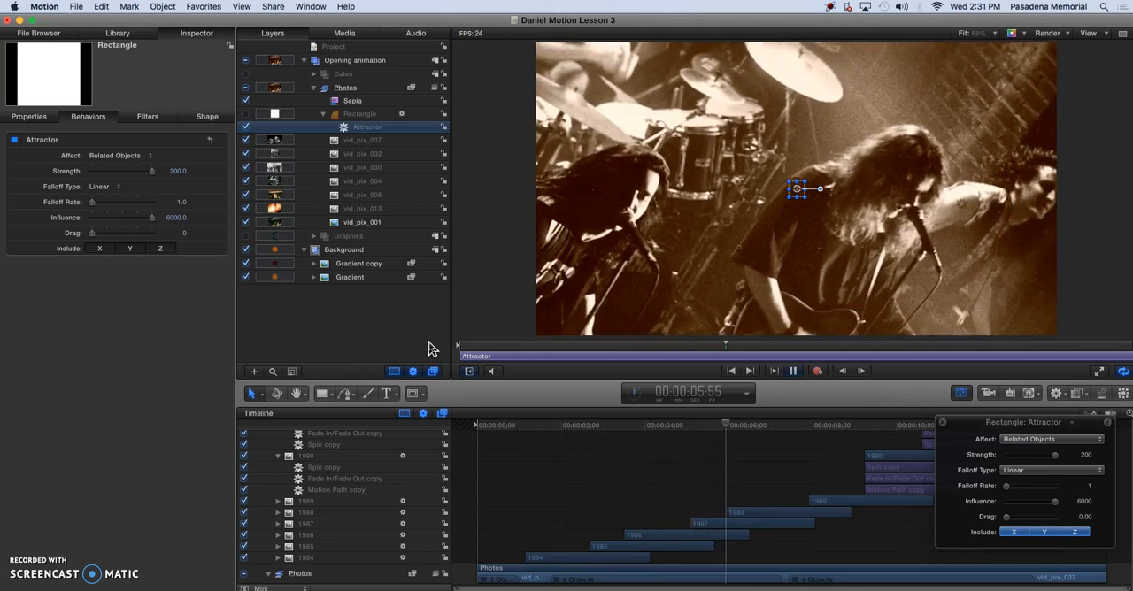
key(space)
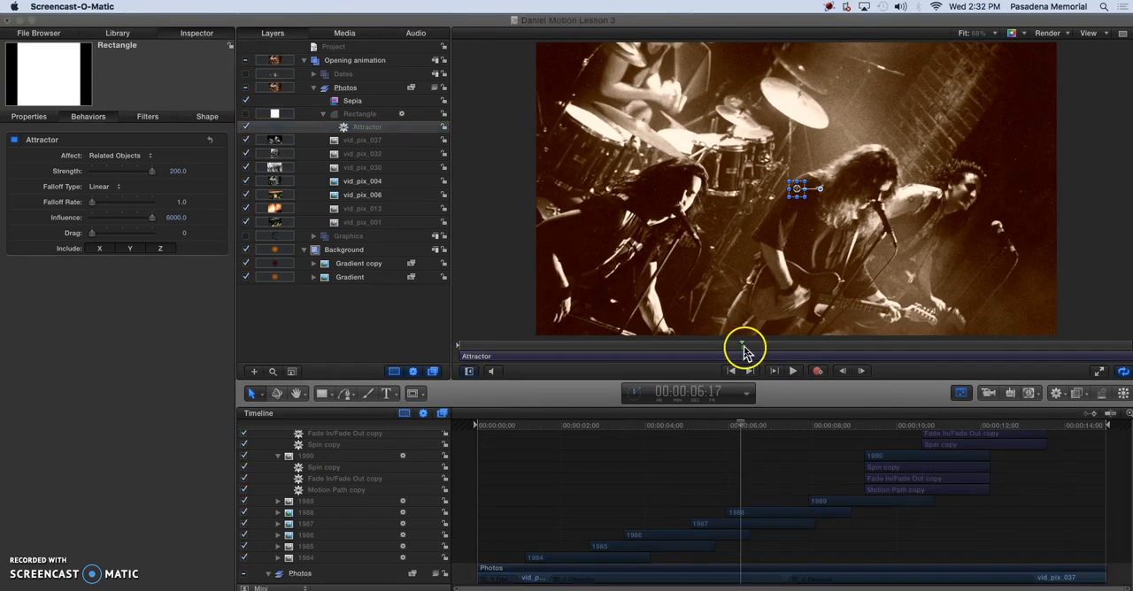
click(742, 348)
drag(741, 346, 488, 366)
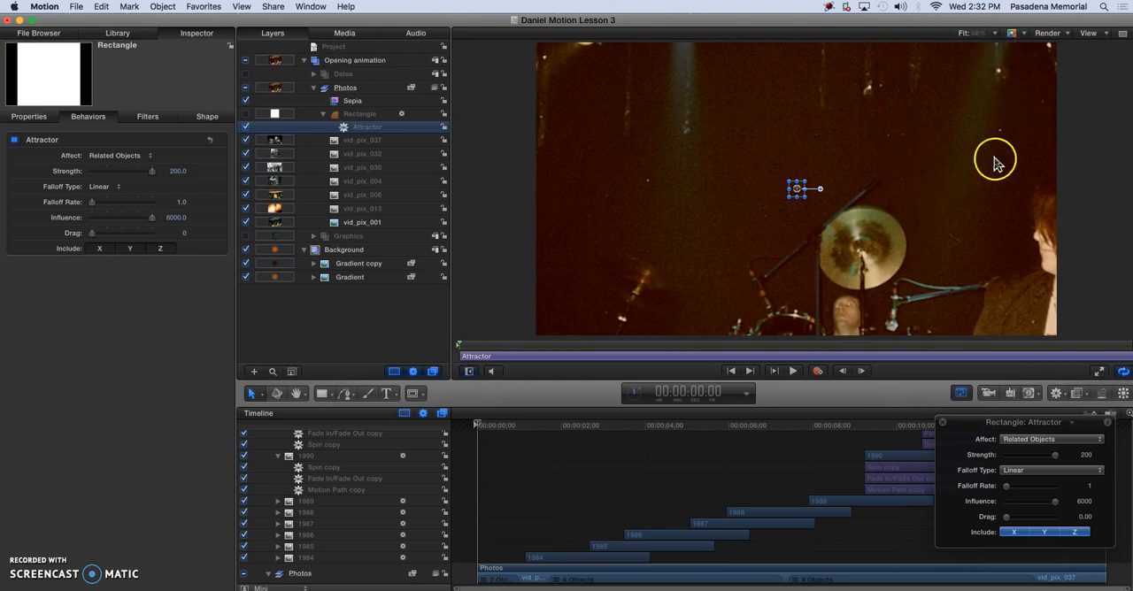
Set the canvas zoom level to 25% and show the full view area around the canvas
click(997, 36)
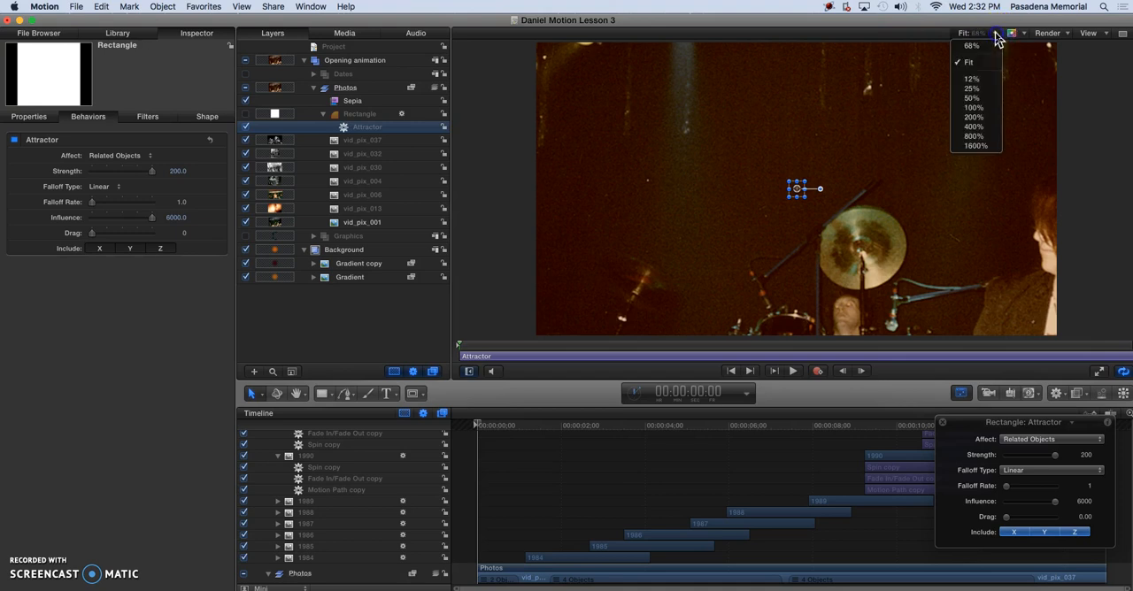
click(986, 89)
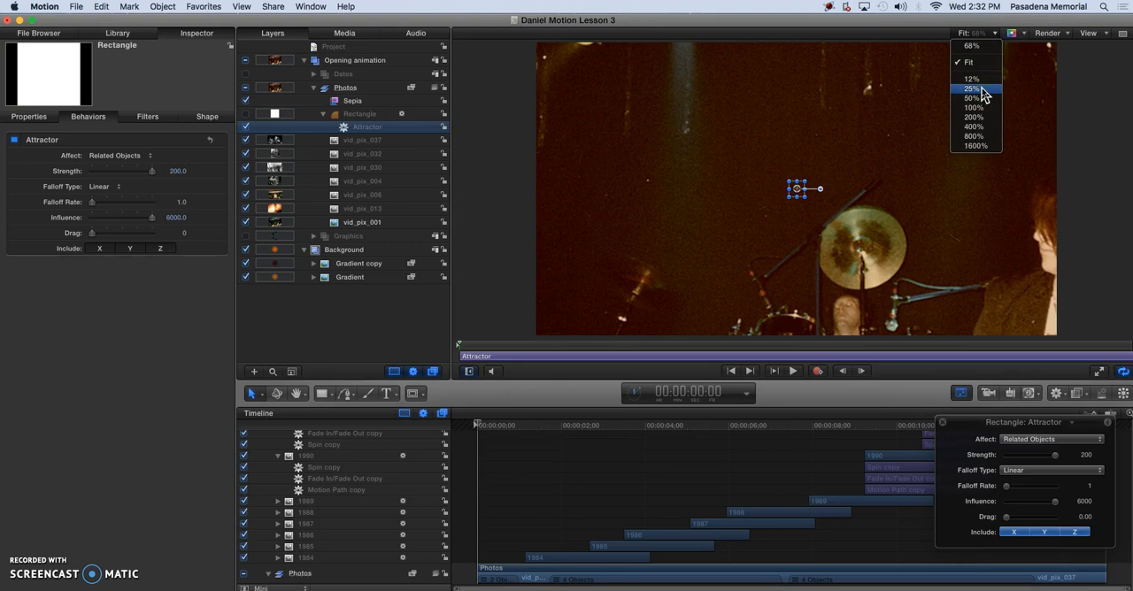
click(983, 90)
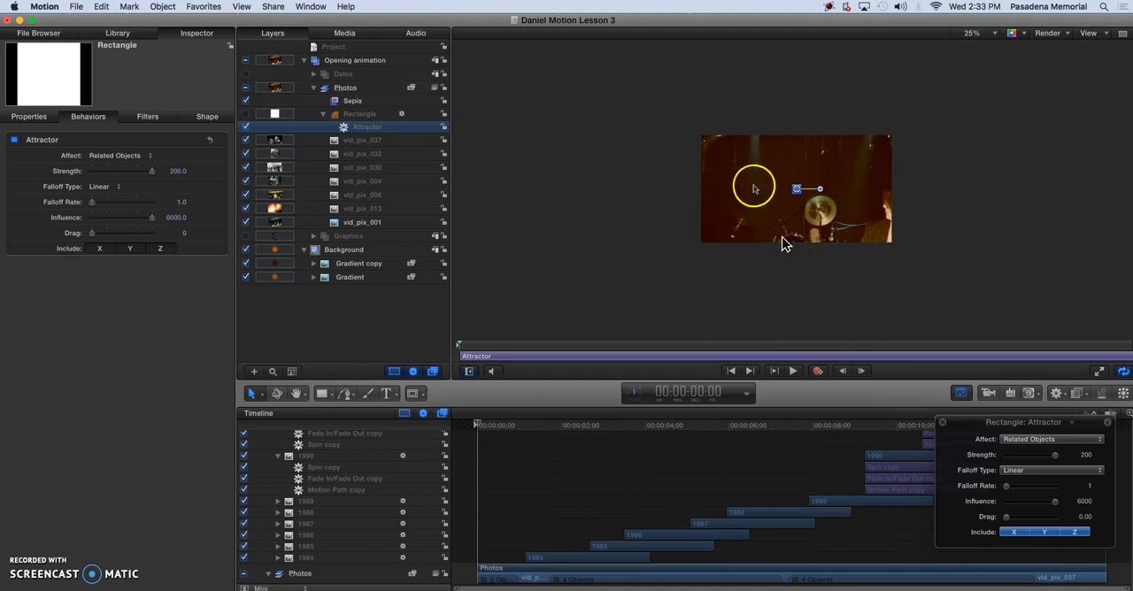
click(244, 9)
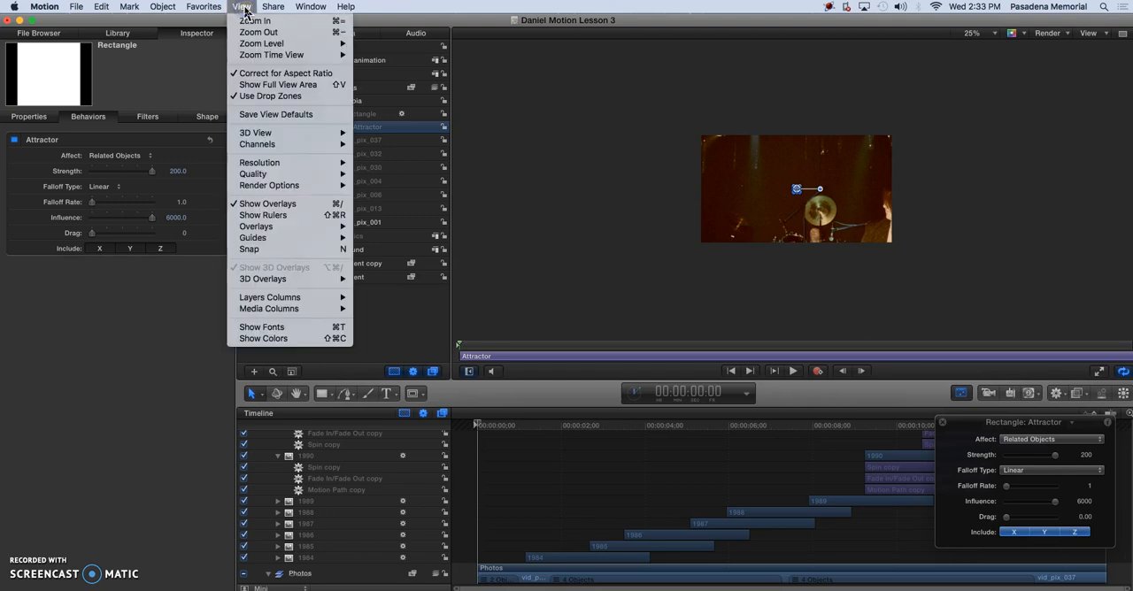
click(269, 92)
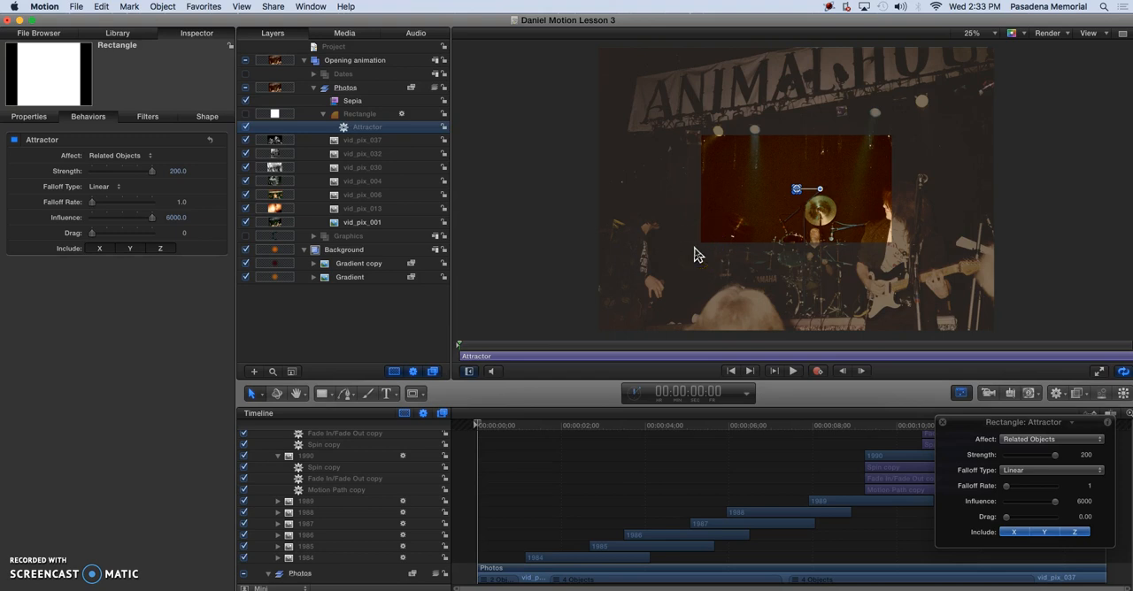
Move vid_pix_001 up and left to about X -1270, Y 692 px, and vid_pix_013 up and right to about X 1717, Y 531 px at 00:00:02:15
click(359, 223)
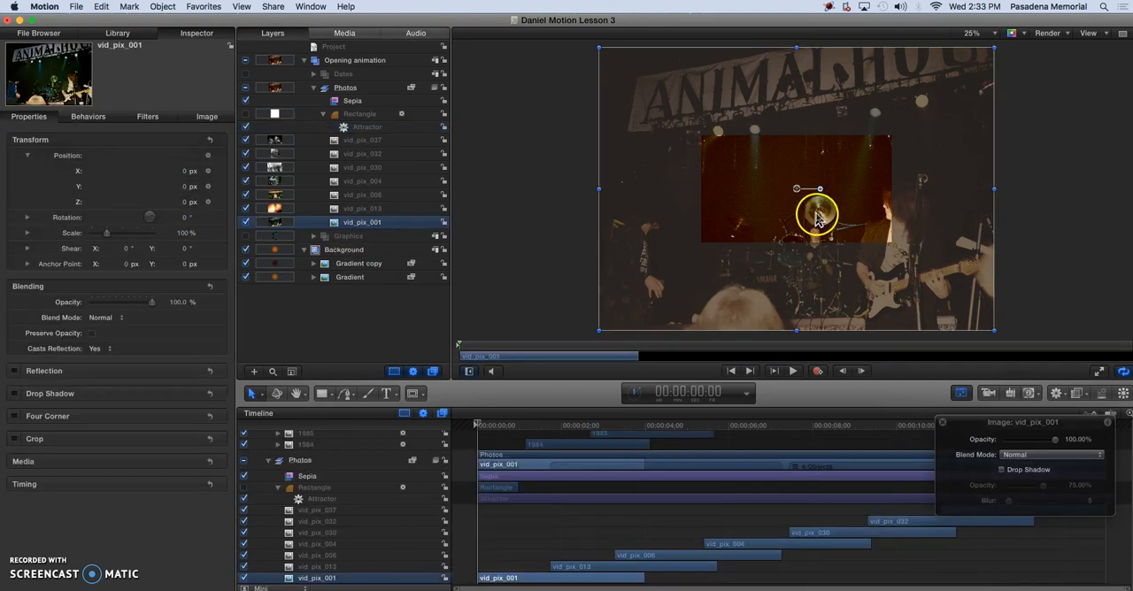
drag(816, 220, 658, 152)
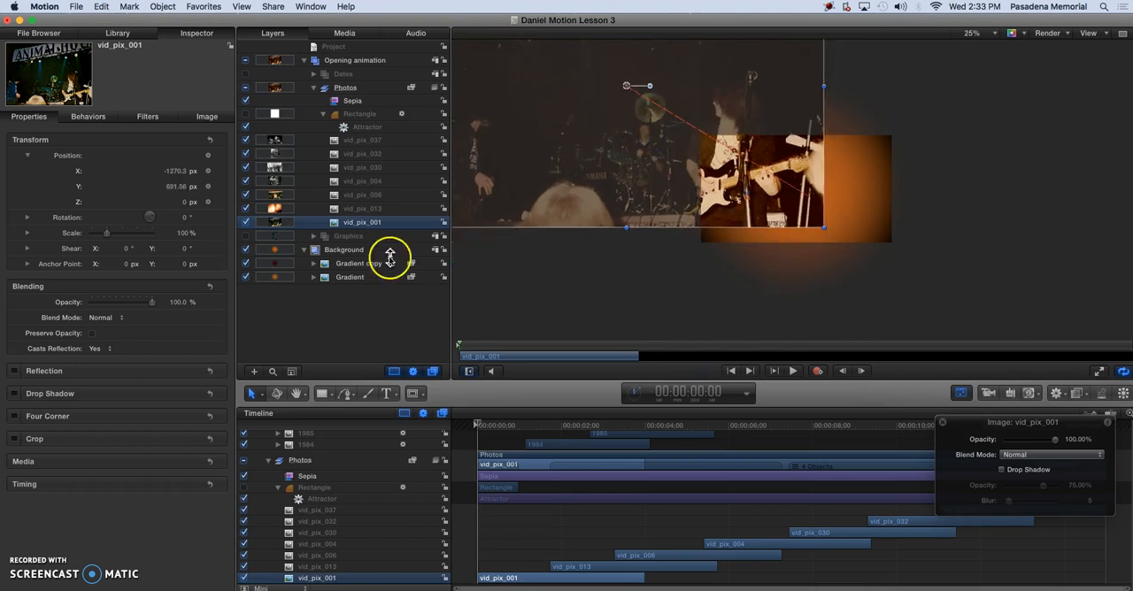
click(358, 210)
click(558, 348)
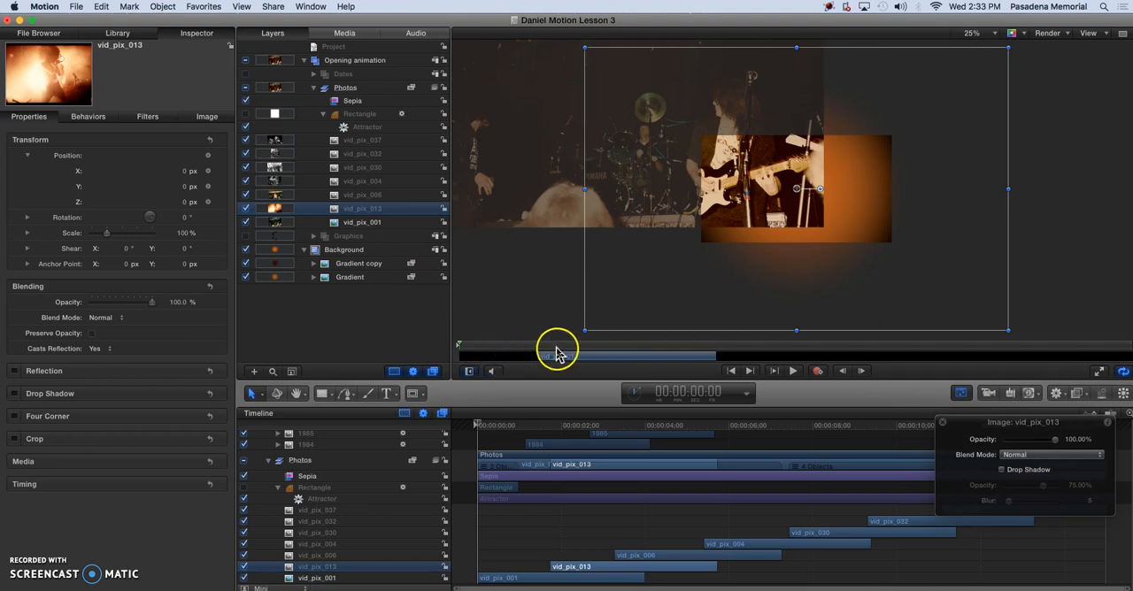
drag(808, 209, 991, 137)
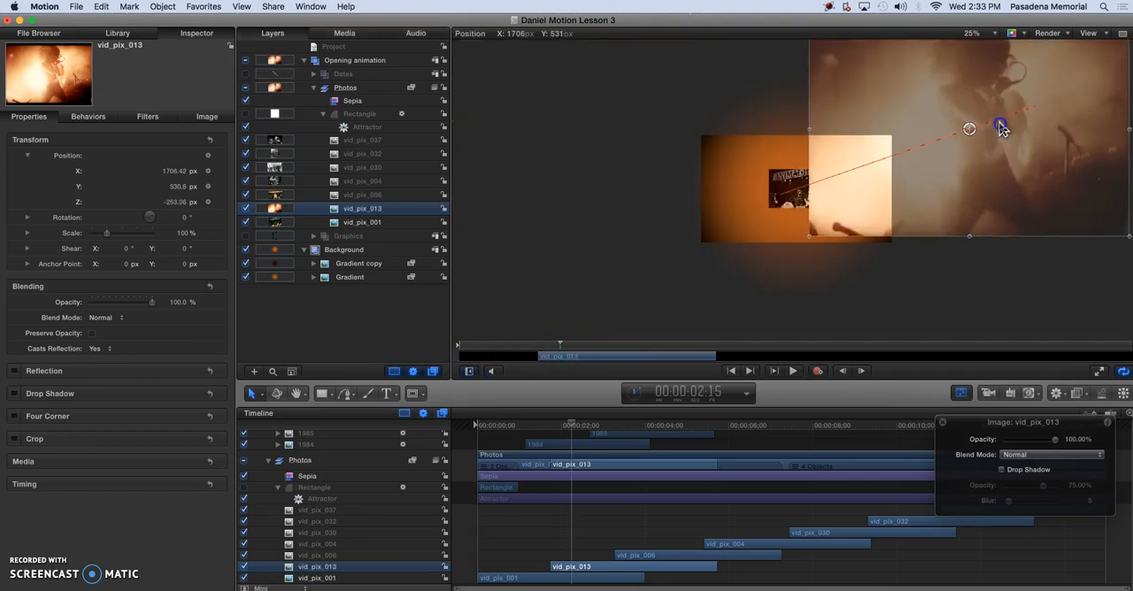
Move vid_pix_006 straight down off center and, at 00:00:05:35, move vid_pix_004 left and slightly down
click(337, 194)
drag(802, 206, 789, 324)
drag(716, 352, 710, 349)
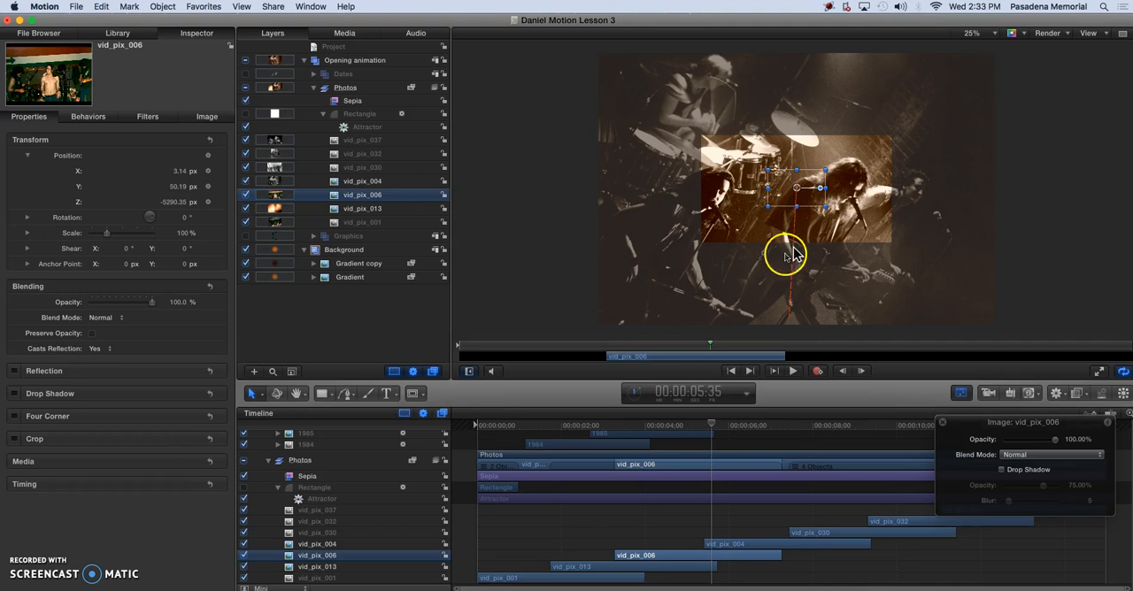
click(363, 181)
drag(724, 202, 529, 244)
Move vid_pix_030 up to about X -200, Y 736 px and vid_pix_032 down and left to about X -460, Y -841 px
click(365, 168)
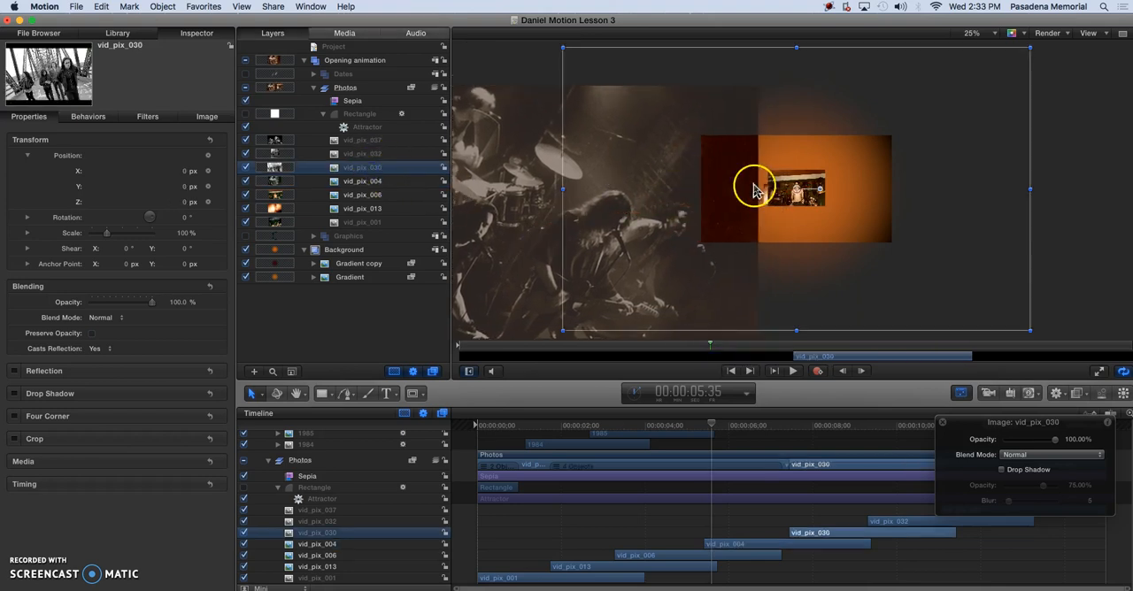
drag(791, 203, 765, 94)
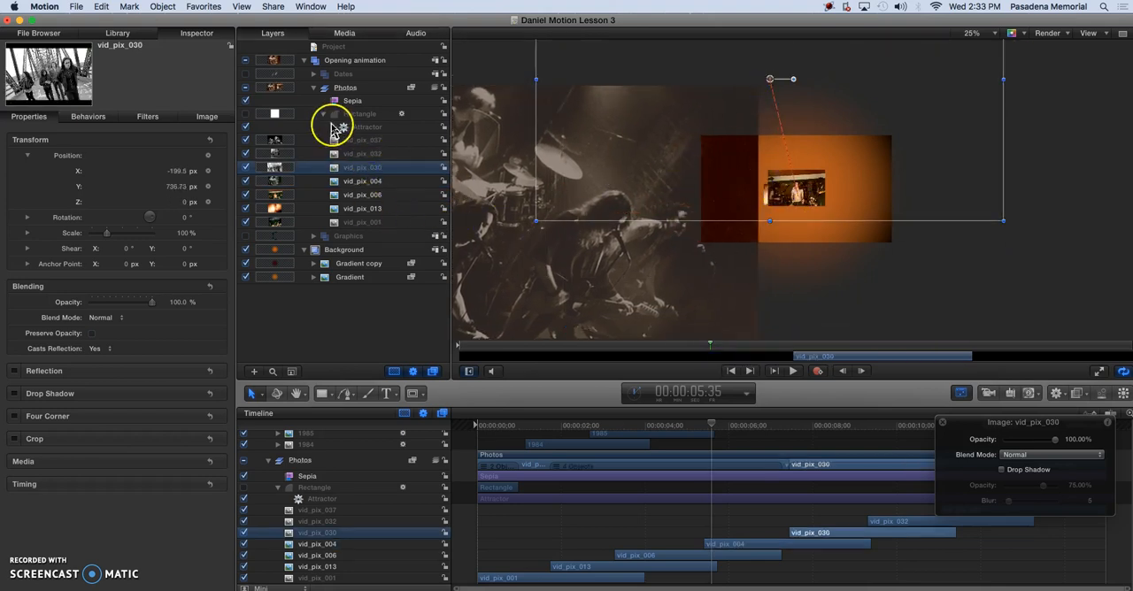
click(358, 154)
drag(763, 191, 728, 315)
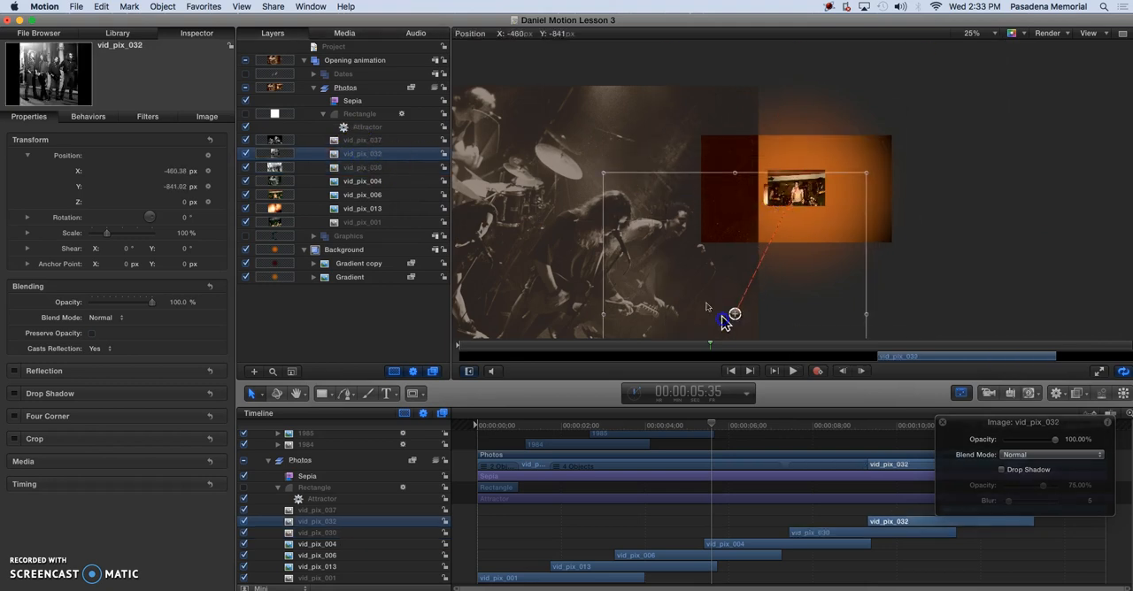
Move vid_pix_037 right and down from center to about X 1380, Y -502 px at 00:00:05:35
click(361, 142)
drag(795, 193, 975, 276)
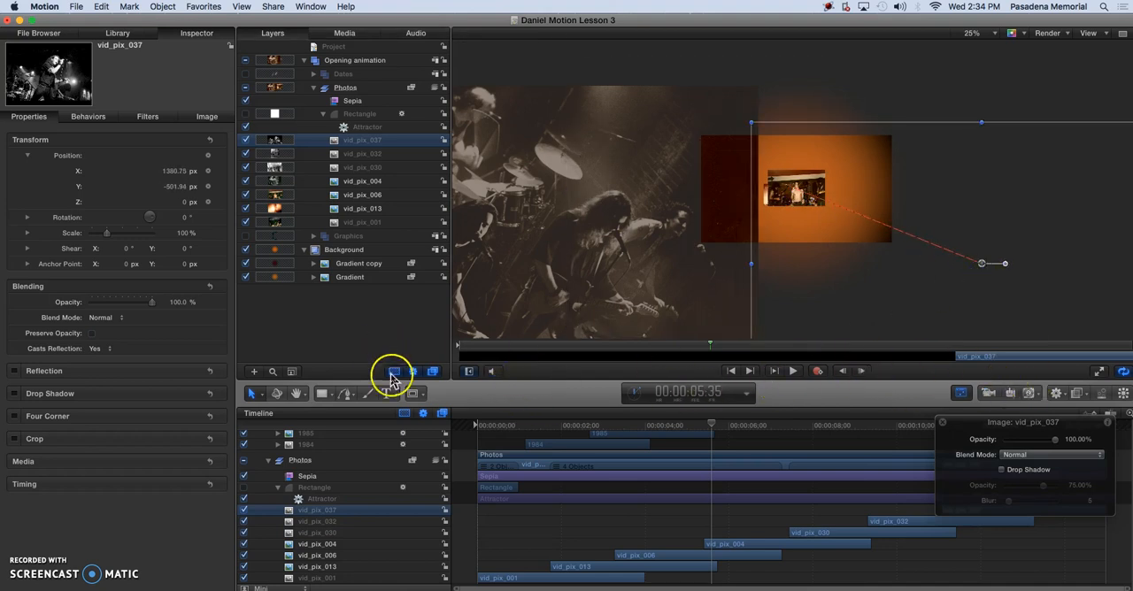
Select all seven photos, vid_pix_037 through vid_pix_001, and examine their motion paths at 00:00:14:30 and back at 00:00:00:00
drag(711, 345, 1108, 449)
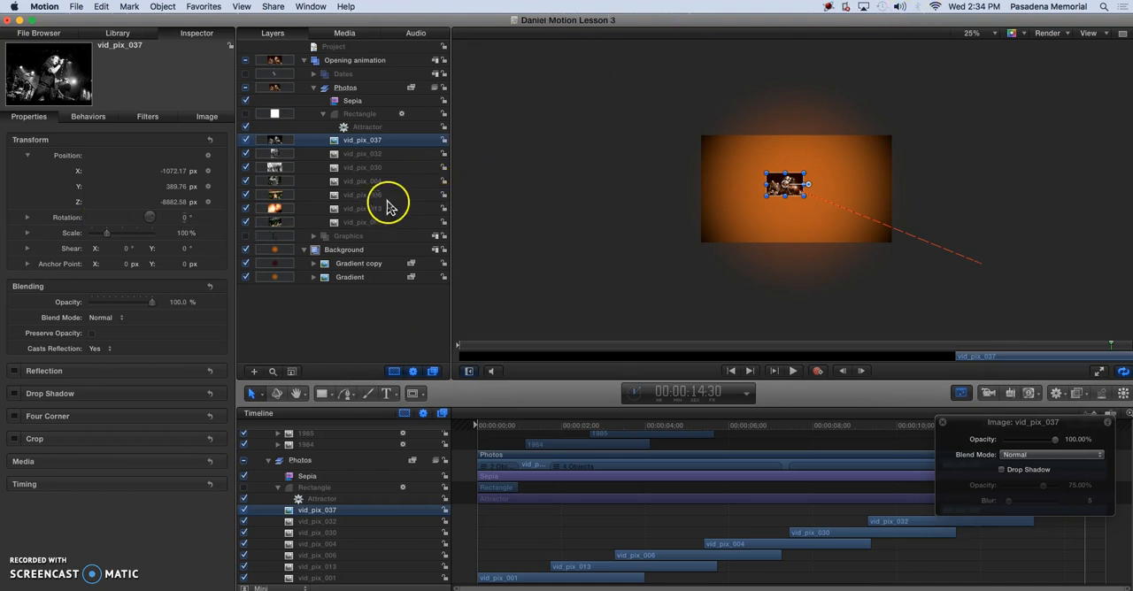
shift+click(348, 223)
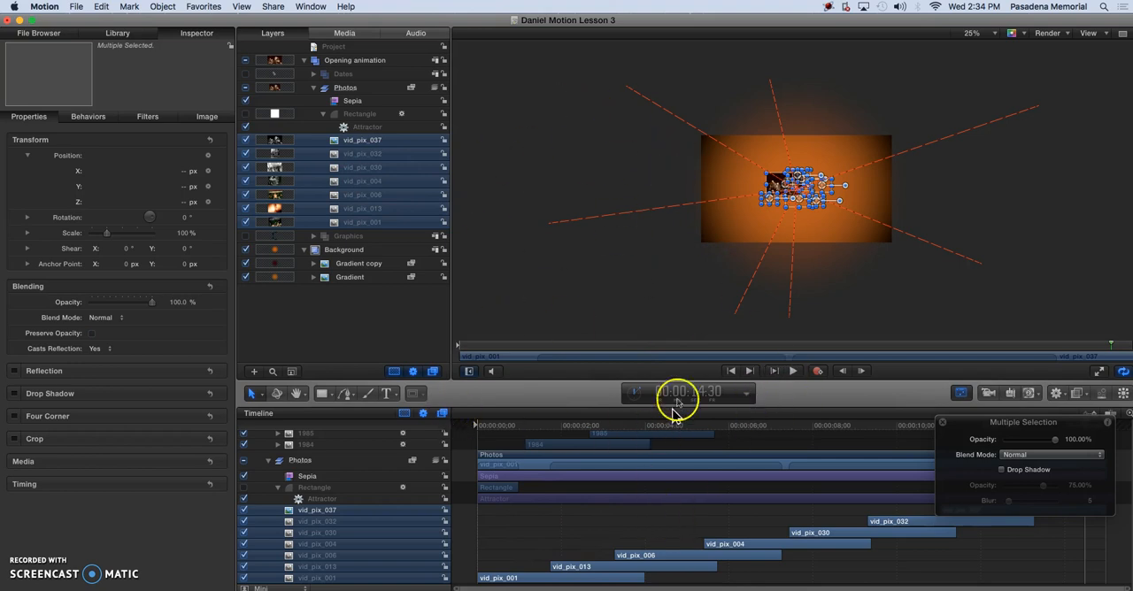
drag(663, 351, 450, 348)
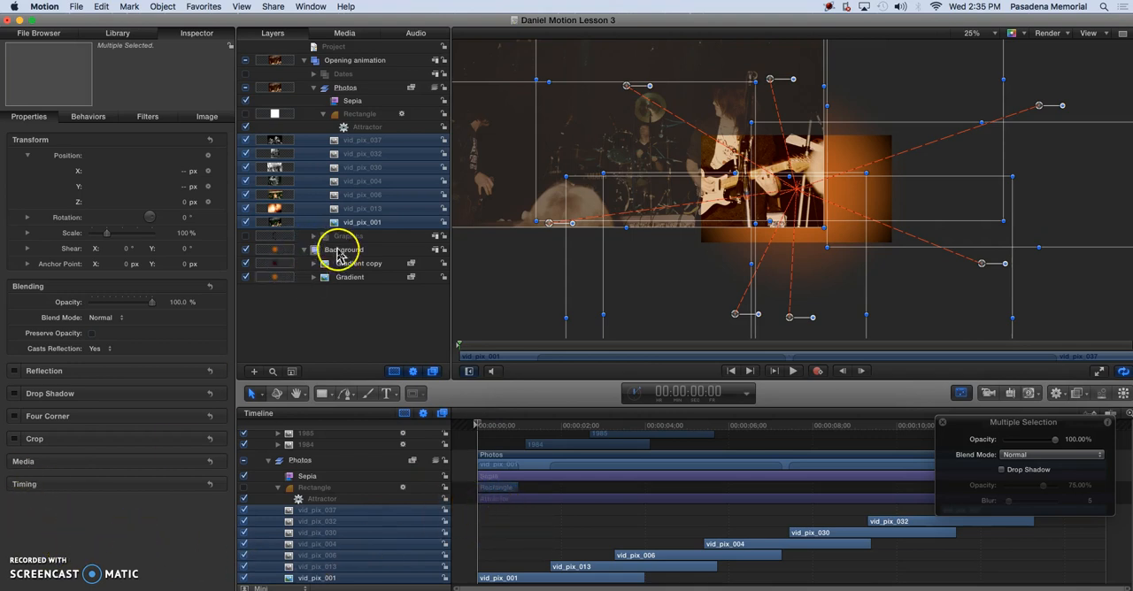
Expand the Dates group and its 1992 layer to reveal the behaviors applied to it, keeping the Photos group expanded
click(313, 89)
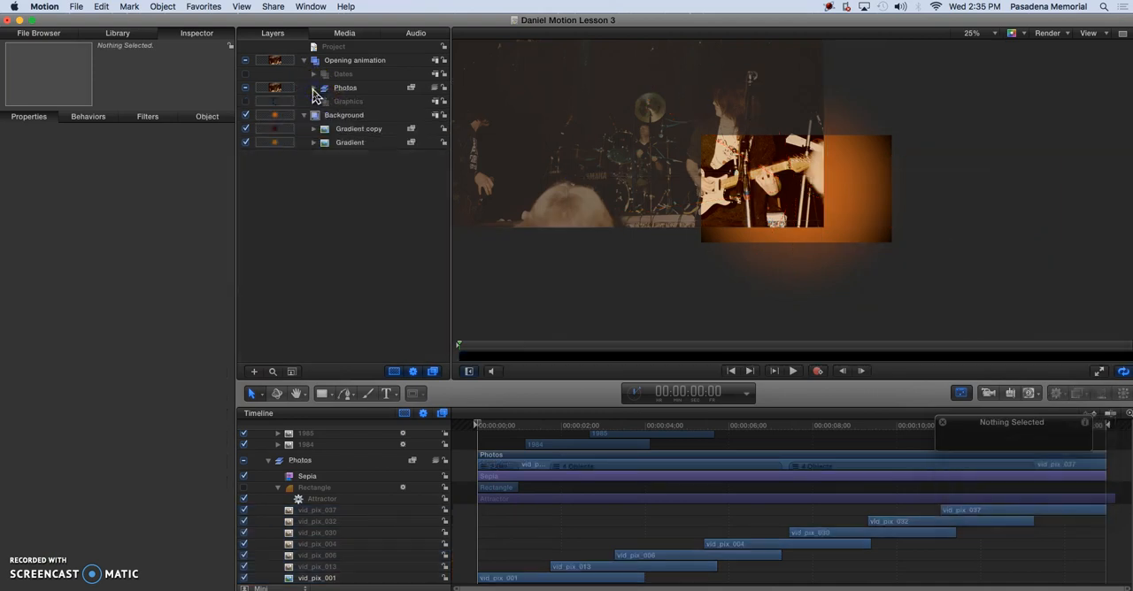
click(315, 88)
click(316, 76)
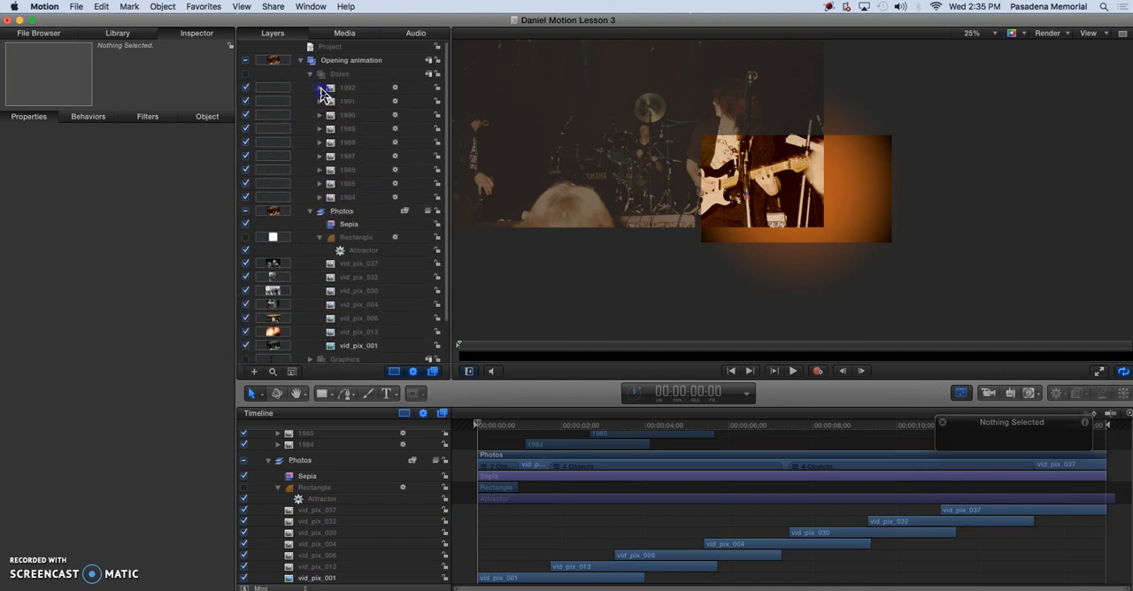
click(320, 89)
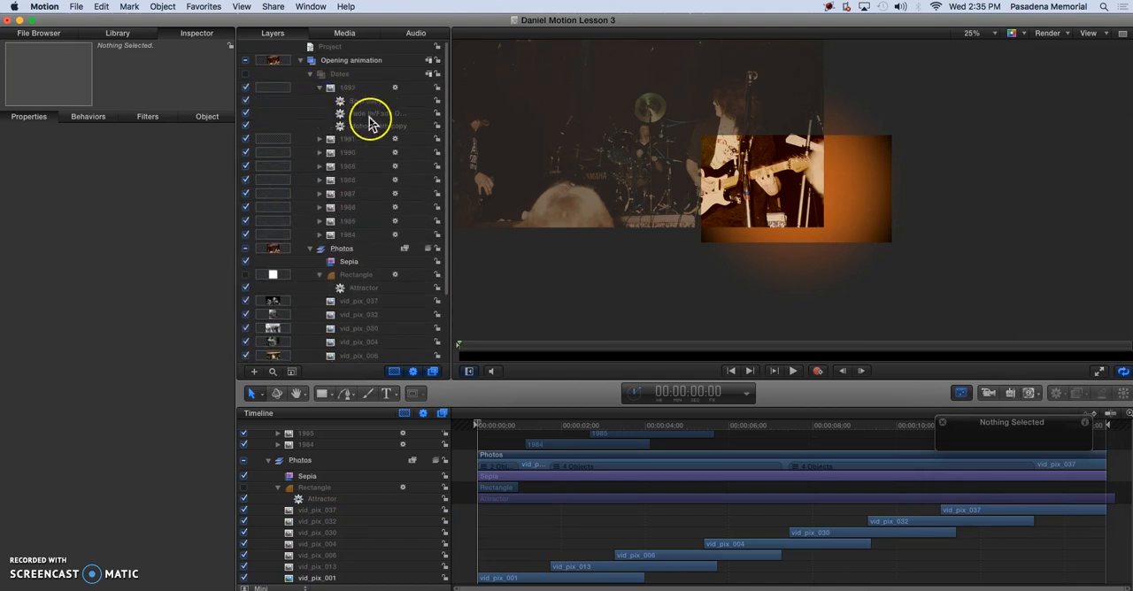